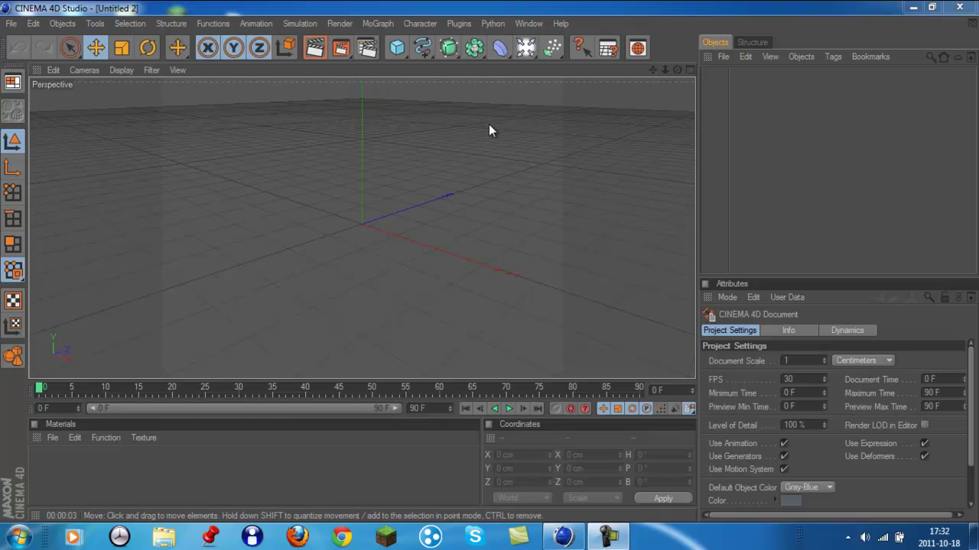
# Step: Move the utube file closer to the other desktop icons and return to the maximized CINEMA 4D window
pyautogui.click(973, 538)
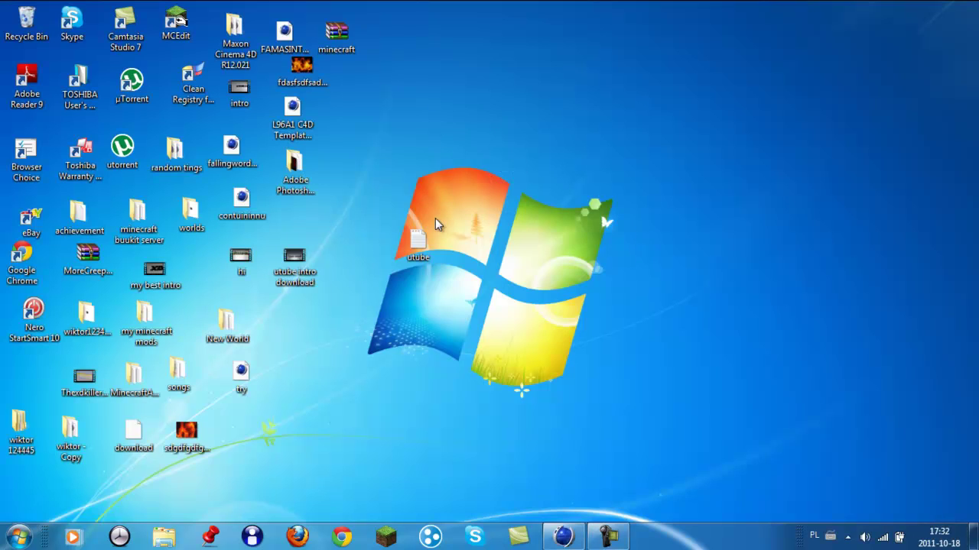
pyautogui.moveTo(416, 243); pyautogui.dragTo(359, 211)
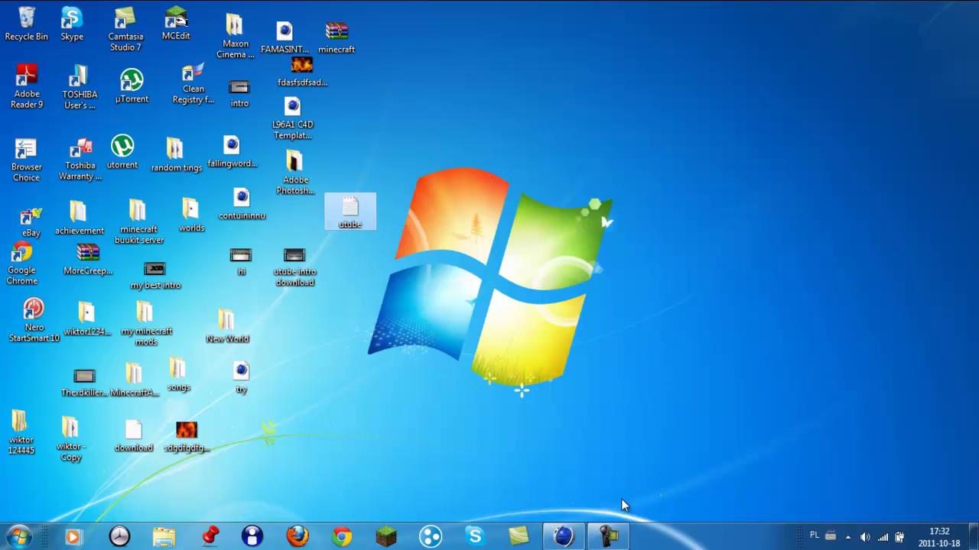
pyautogui.click(565, 535)
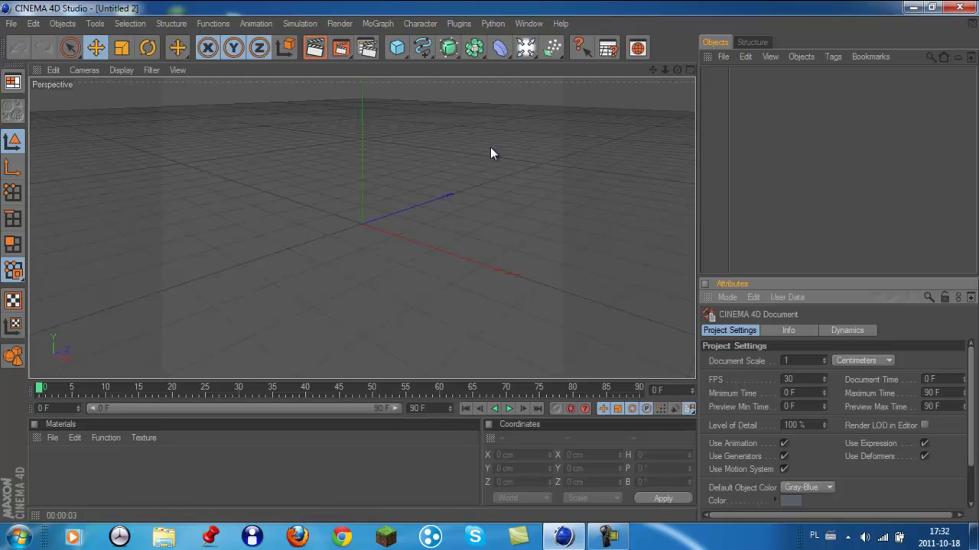
pyautogui.moveTo(329, 4); pyautogui.dragTo(406, 115)
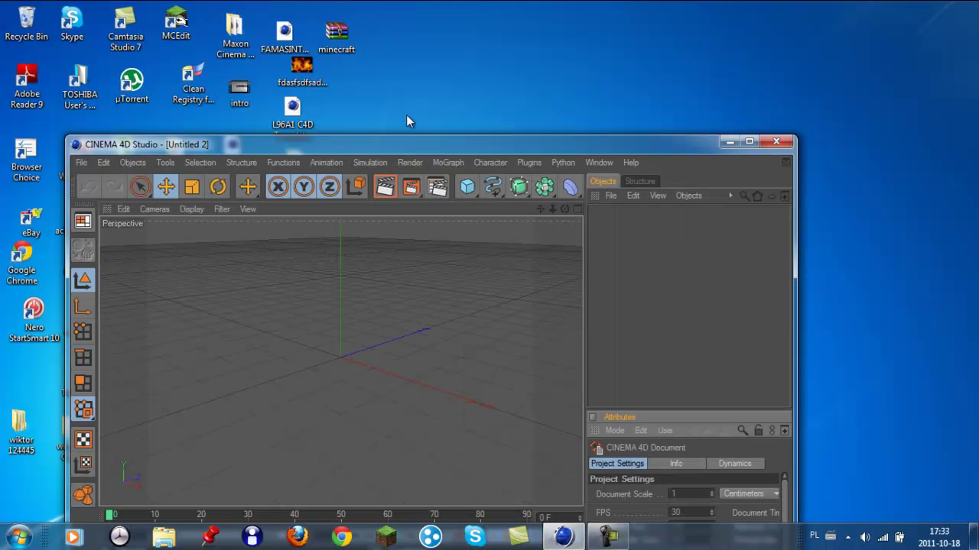
pyautogui.click(746, 140)
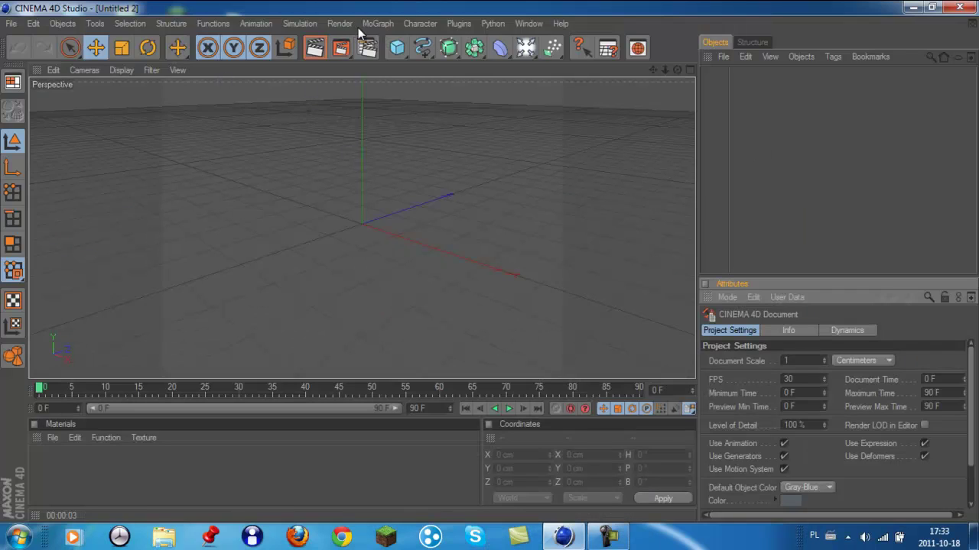
# Step: Set the render output size to 1280 by 720 pixels in the render settings
pyautogui.click(366, 49)
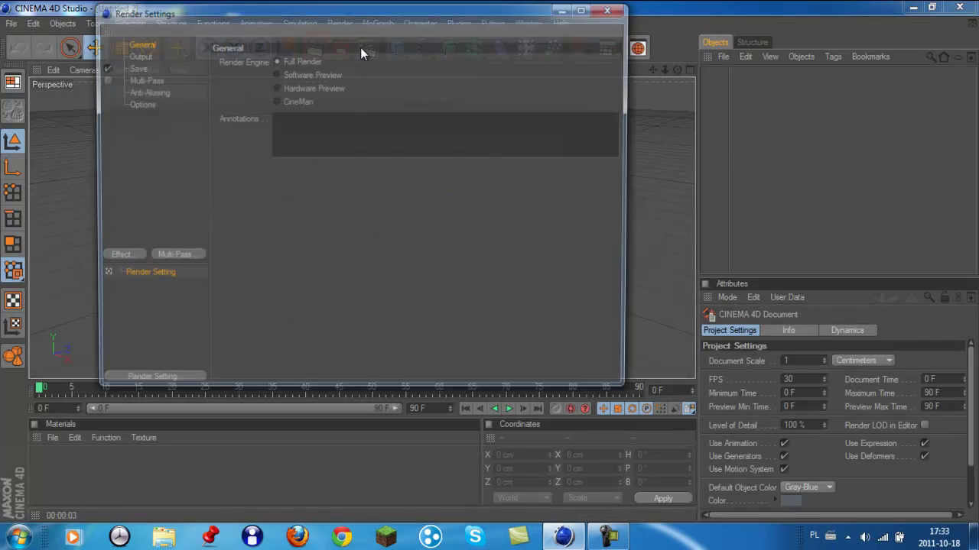
pyautogui.click(151, 58)
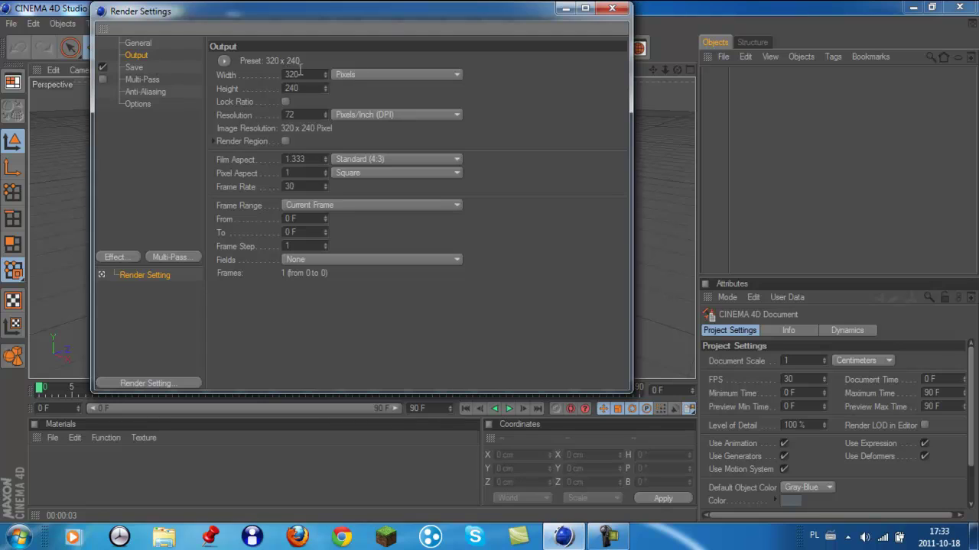
pyautogui.moveTo(301, 71); pyautogui.dragTo(259, 70)
pyautogui.write('1280')
pyautogui.press('Tab')
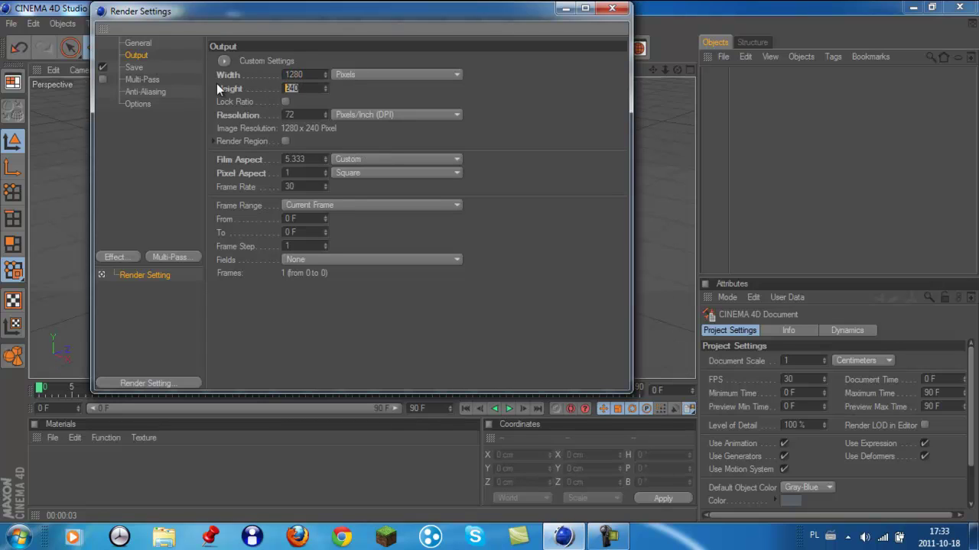
pyautogui.write('720')
pyautogui.press('Return')
# Step: Set the save format of the rendered output to AVI Movie
pyautogui.click(134, 68)
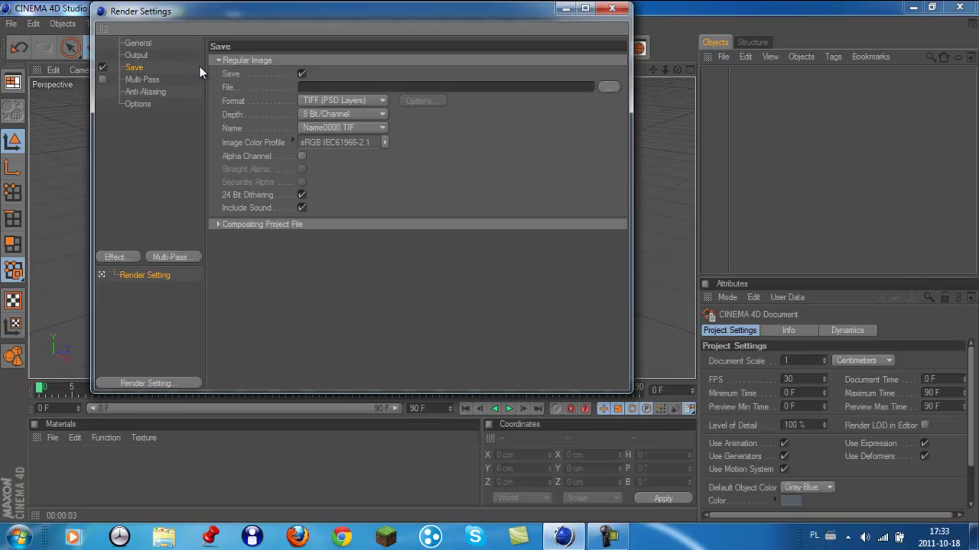
pyautogui.click(308, 114)
pyautogui.click(312, 104)
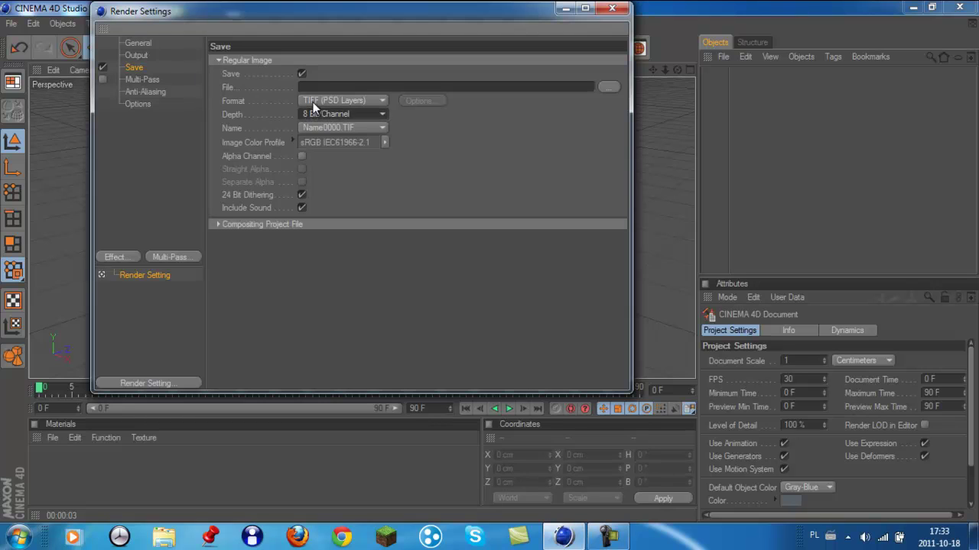
pyautogui.click(314, 101)
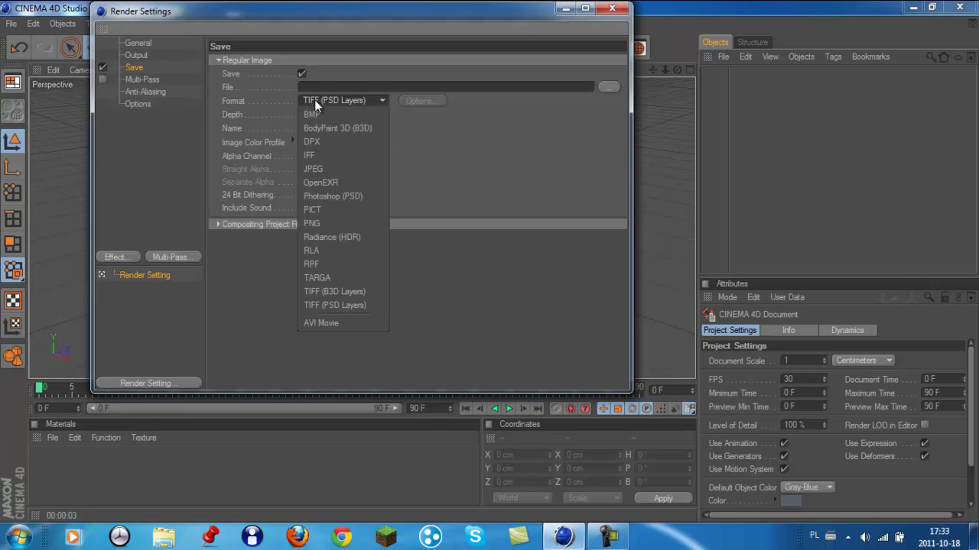
pyautogui.click(329, 321)
# Step: Set the render's output file to "falling hi" on the Desktop and close the render settings
pyautogui.click(604, 89)
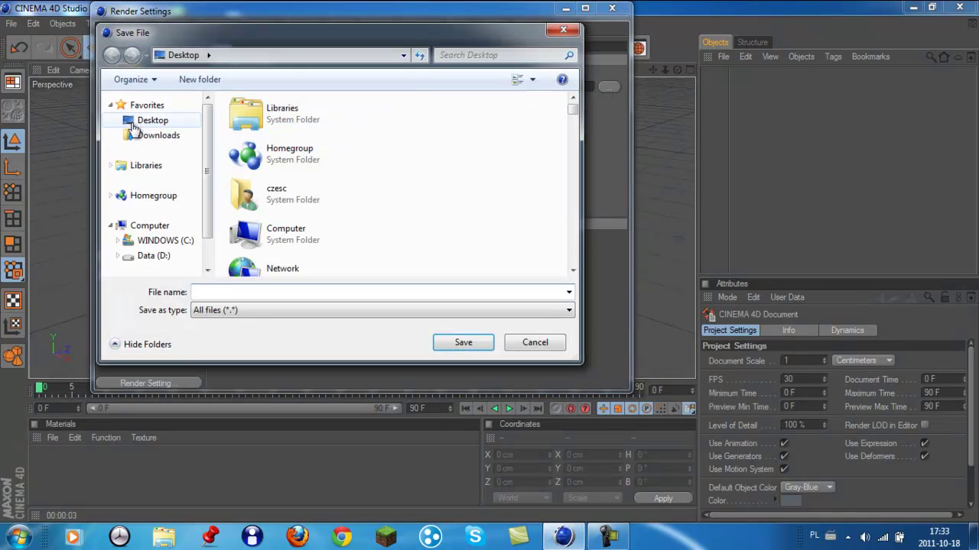
pyautogui.click(133, 126)
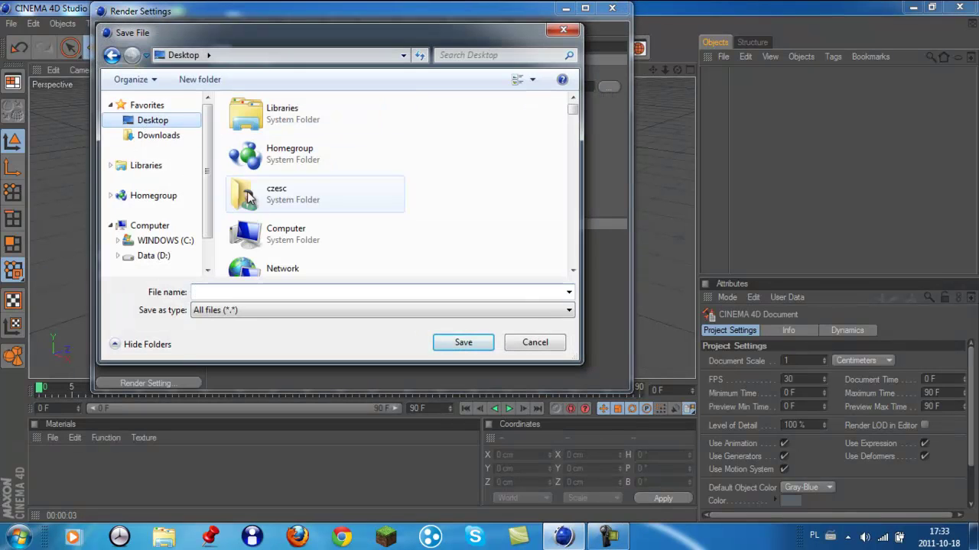
pyautogui.click(240, 291)
pyautogui.write('fal')
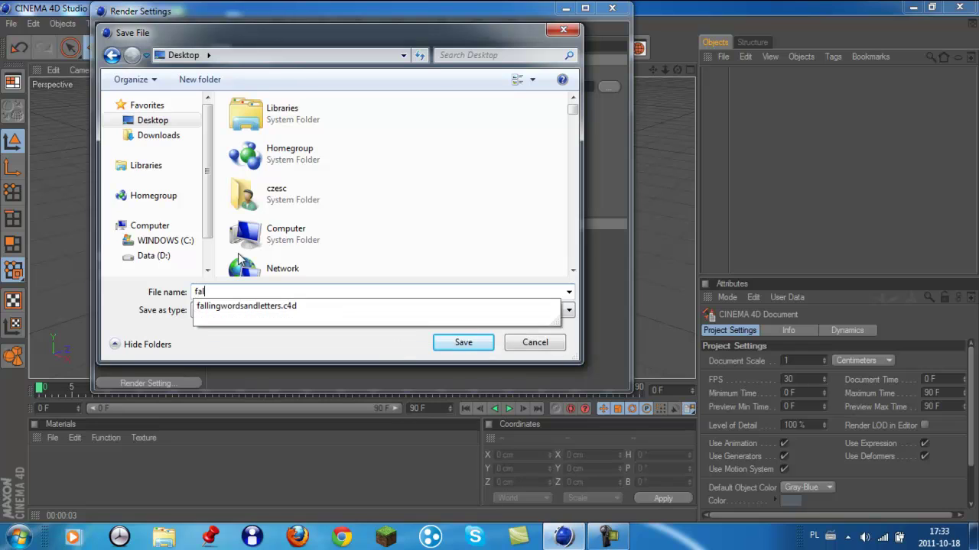
pyautogui.write('ling hi')
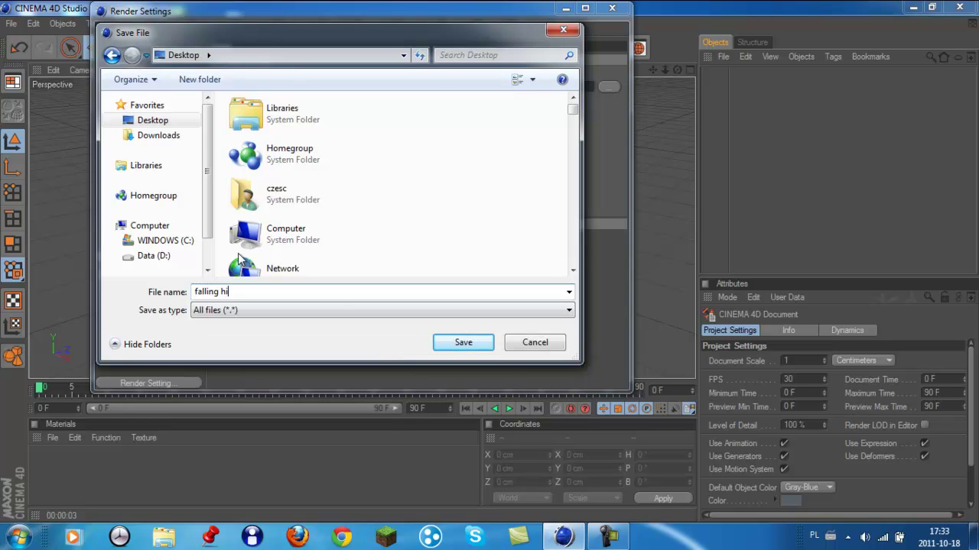
pyautogui.click(474, 346)
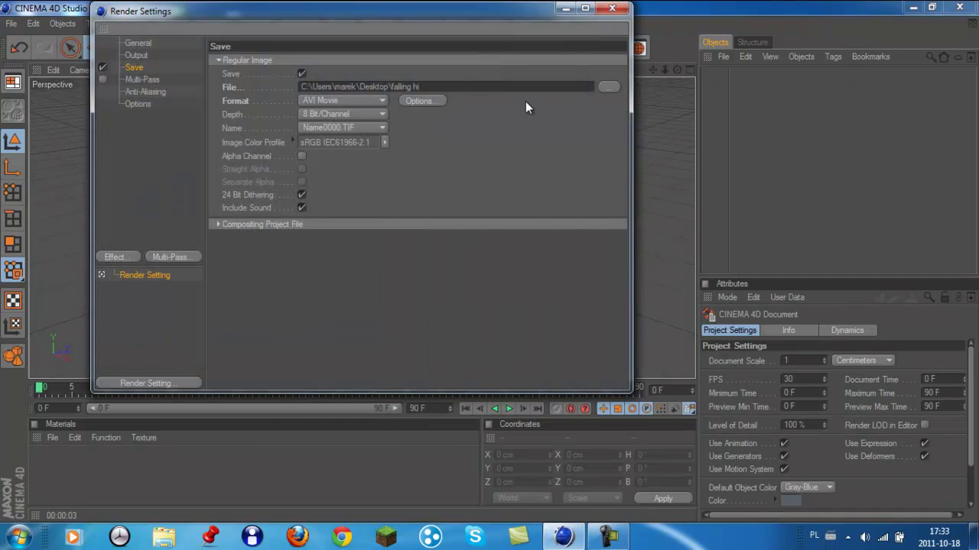
pyautogui.click(612, 8)
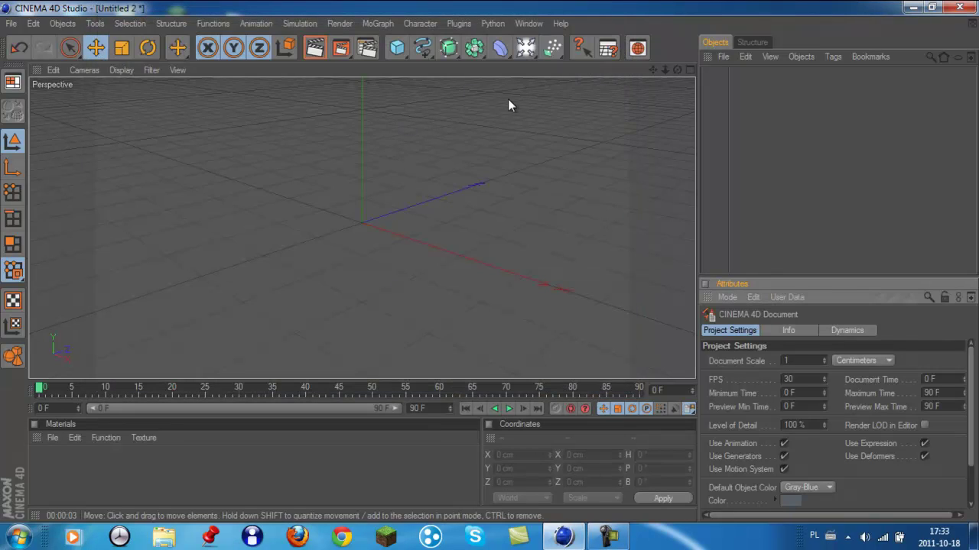
# Step: Add a Floor object to the empty scene
pyautogui.moveTo(674, 71); pyautogui.dragTo(490, 261)
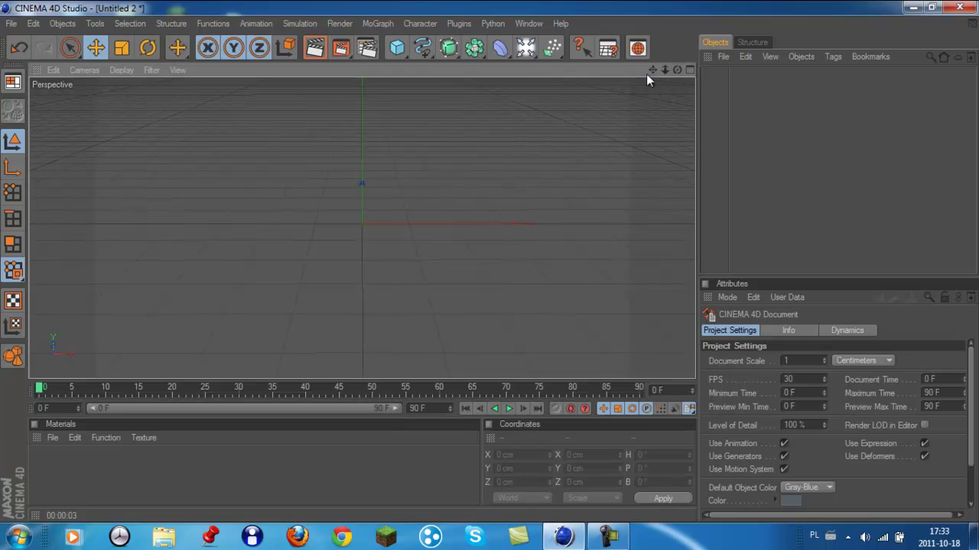
pyautogui.click(527, 49)
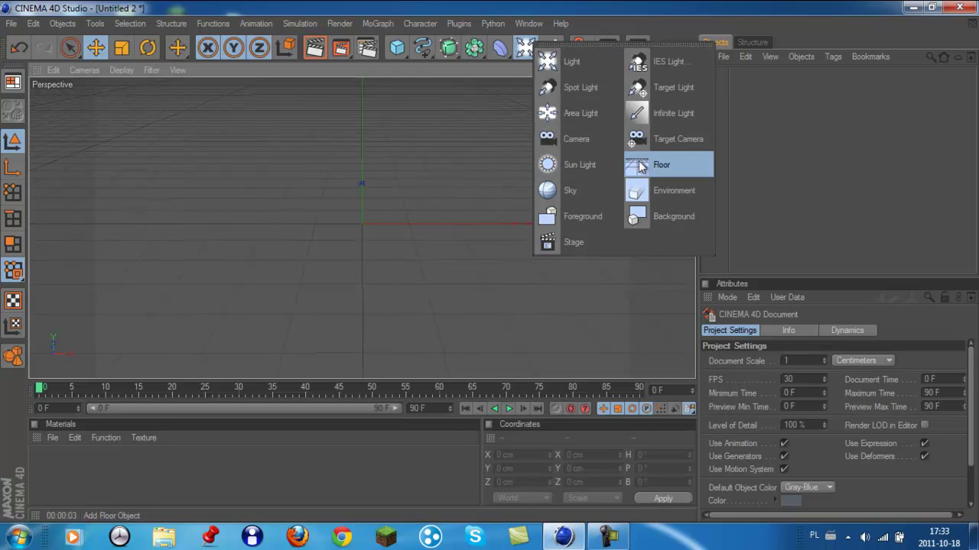
pyautogui.click(641, 168)
# Step: Enlarge the floor enormously by entering long runs of nines for its X, Y and Z scale
pyautogui.click(741, 330)
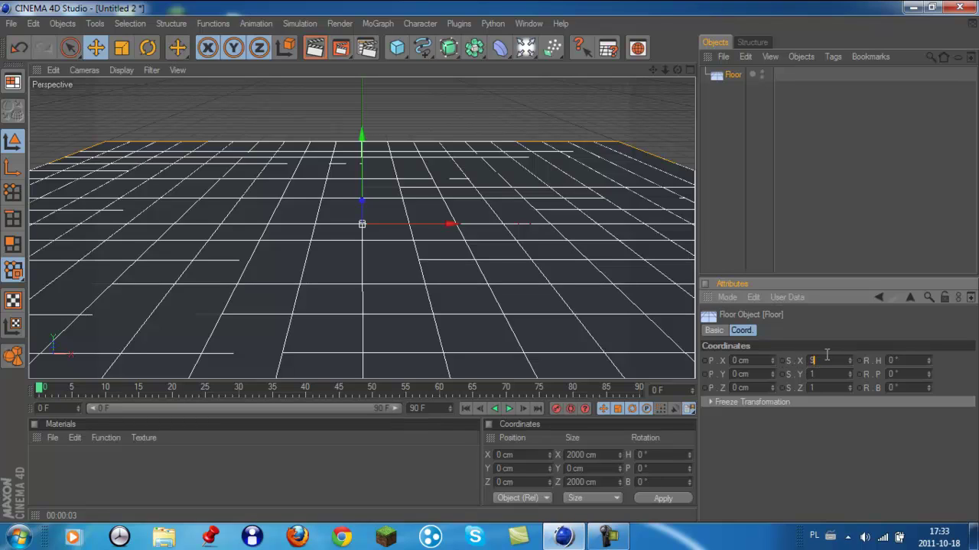
pyautogui.write('9999999999999')
pyautogui.press('Tab')
pyautogui.write('90065407')
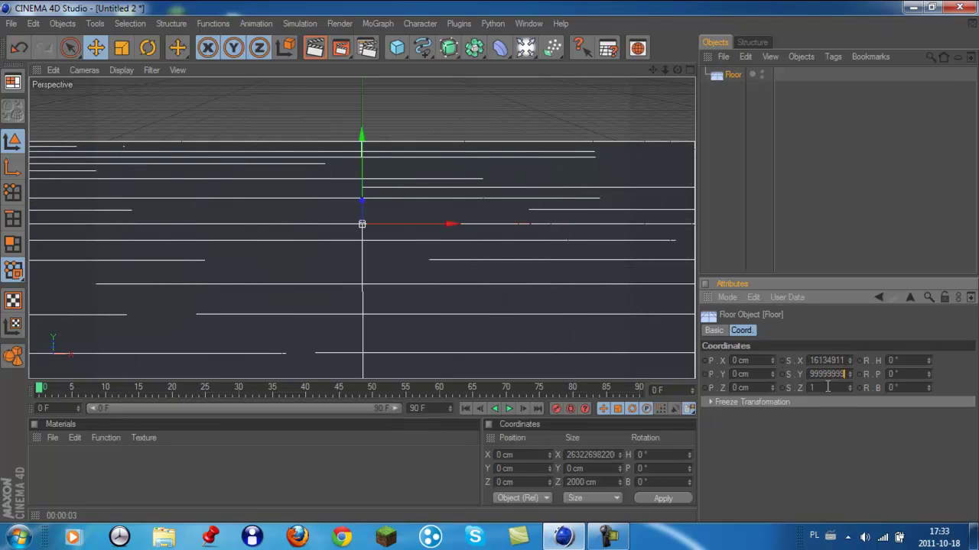
pyautogui.press('Tab')
pyautogui.write('27379969')
pyautogui.press('Return')
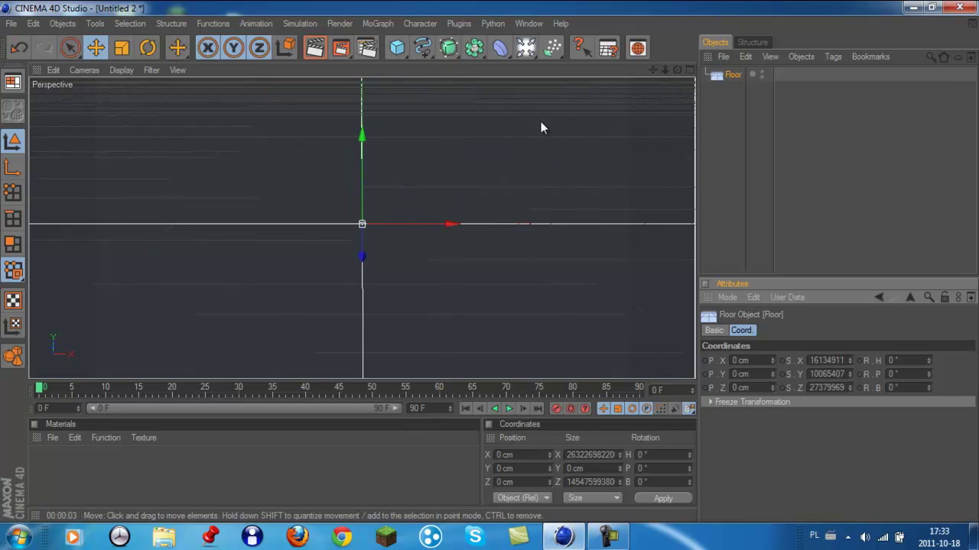
# Step: Add a MoText object and move it to about X -50 cm and Y 7 cm
pyautogui.click(388, 24)
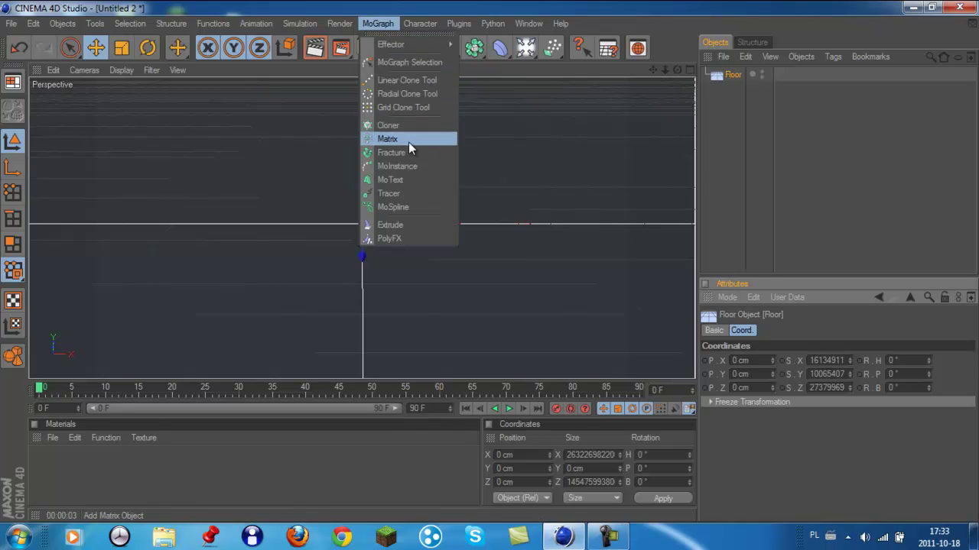
pyautogui.click(404, 180)
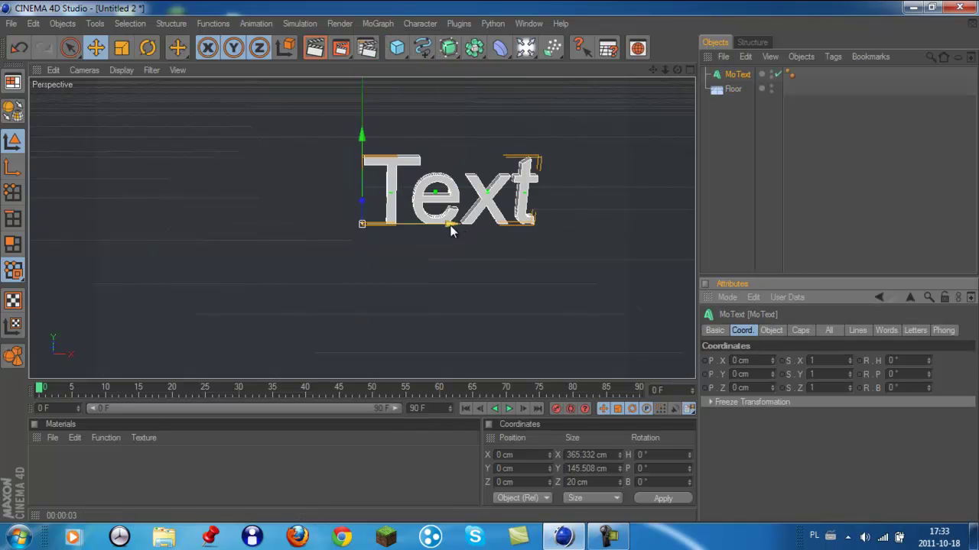
pyautogui.moveTo(451, 224); pyautogui.dragTo(427, 224)
pyautogui.moveTo(340, 158); pyautogui.dragTo(339, 156)
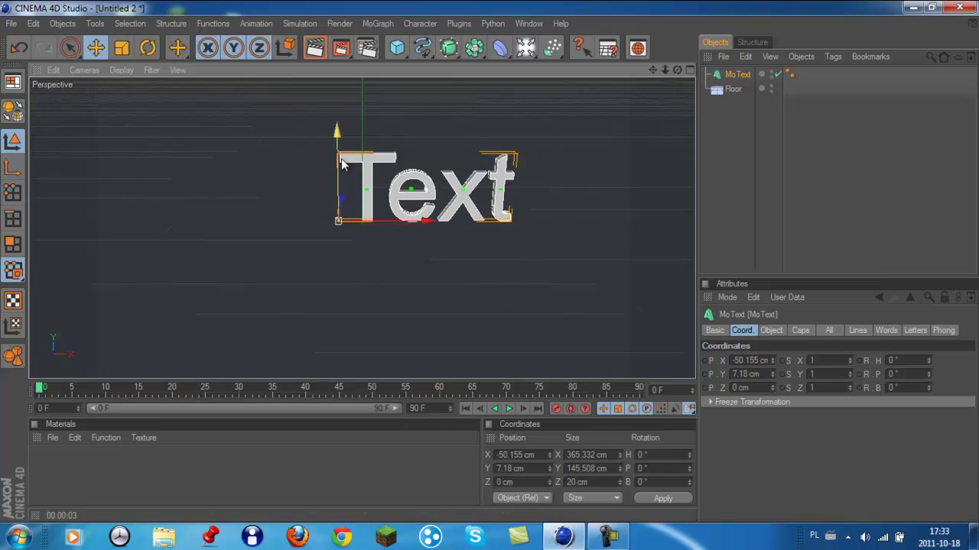
# Step: Change the MoText wording to "hi" in the Arista 2.0 Alternate full Bold font and shift it to about X -91 cm
pyautogui.click(772, 330)
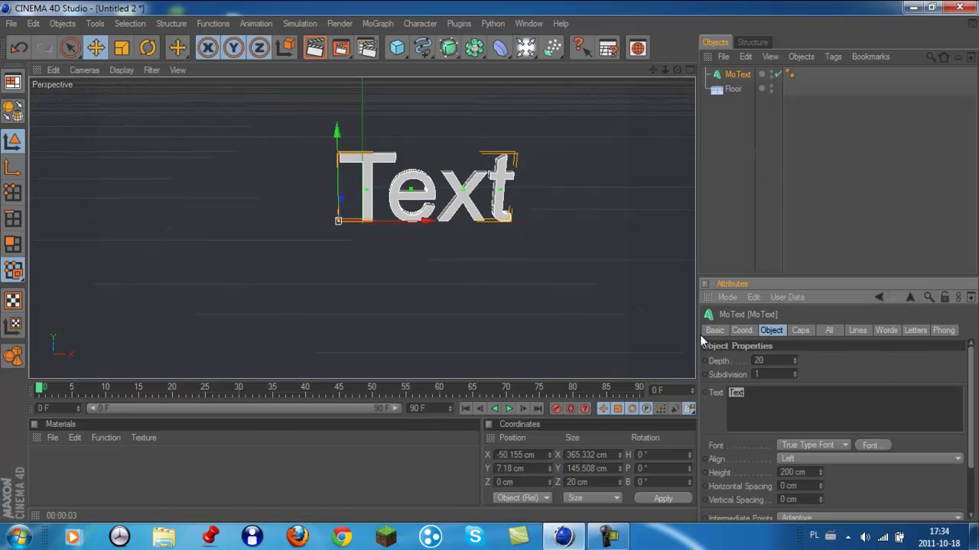
pyautogui.write('hi')
pyautogui.click(866, 445)
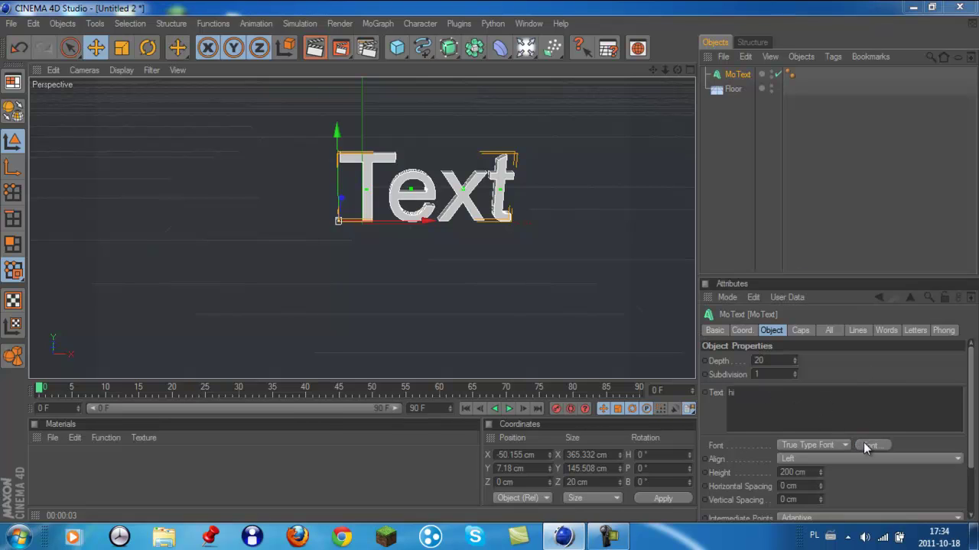
pyautogui.click(117, 166)
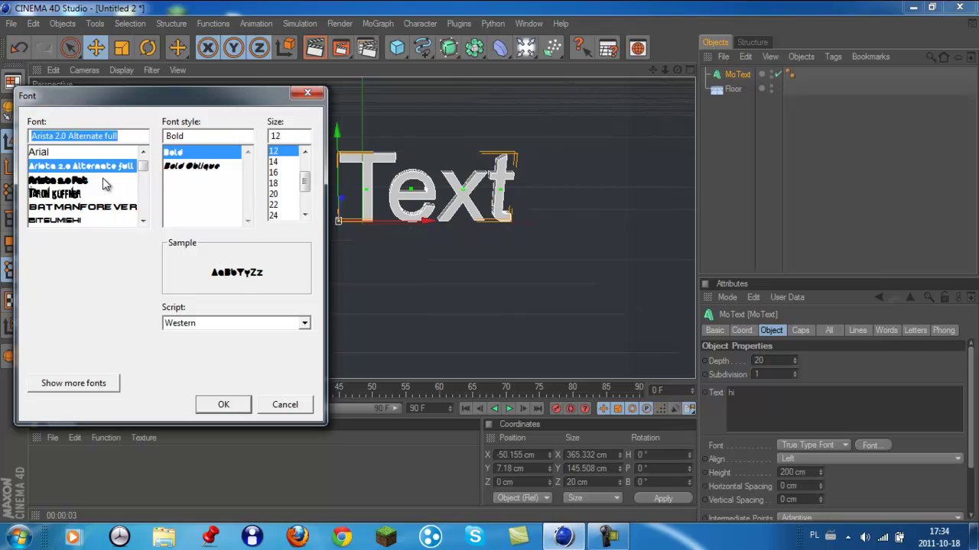
pyautogui.click(233, 406)
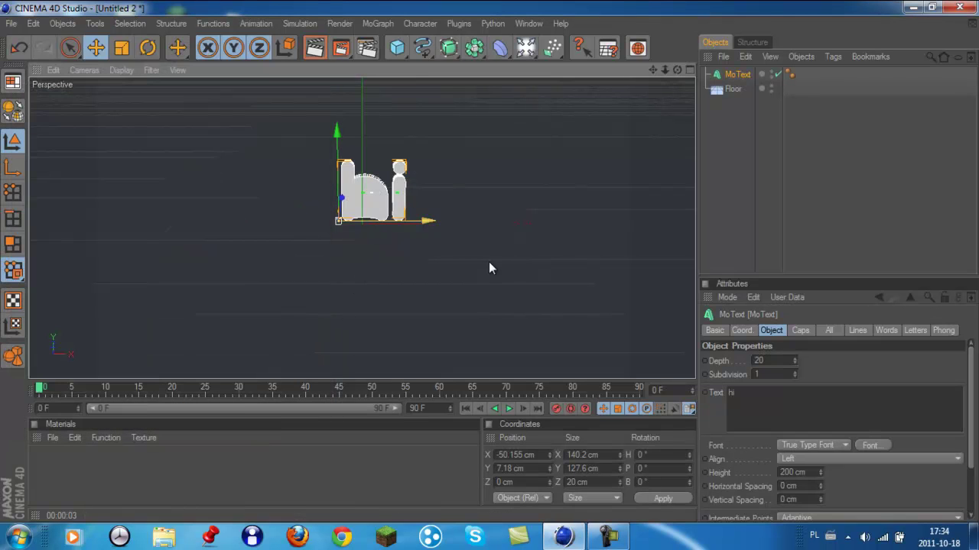
pyautogui.moveTo(488, 262); pyautogui.dragTo(468, 262)
# Step: Try the Arista 2.0 Fat Extra Bold font on the text and render the perspective view to check it
pyautogui.click(860, 446)
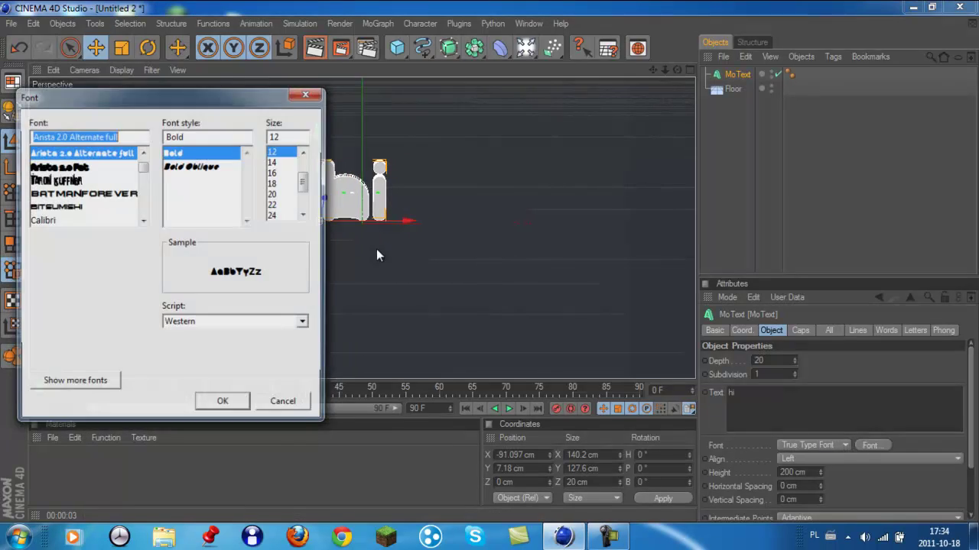
pyautogui.click(134, 167)
pyautogui.click(221, 405)
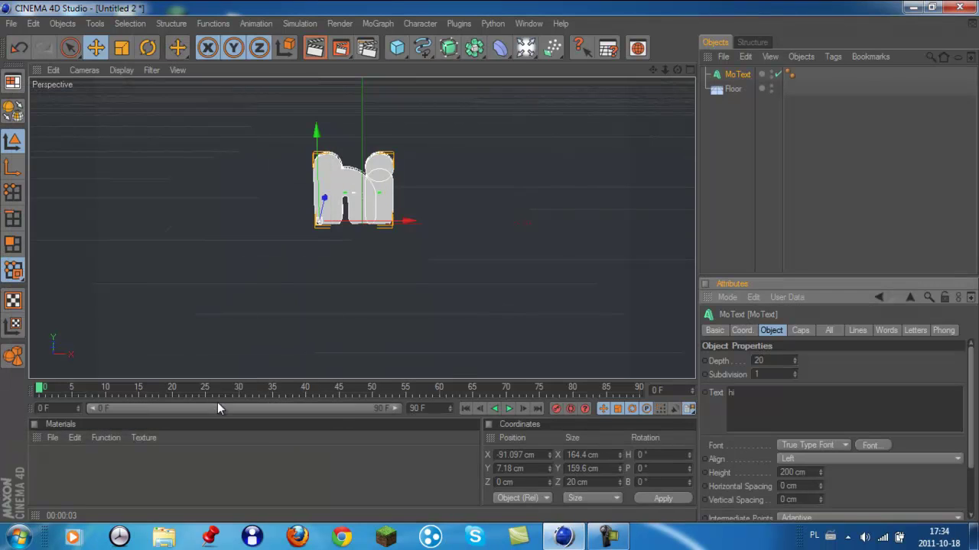
pyautogui.click(313, 49)
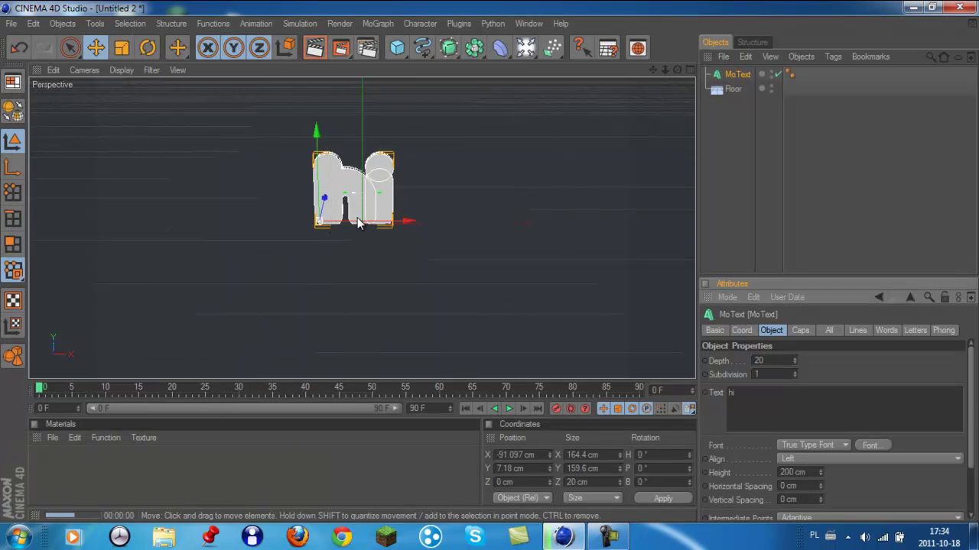
# Step: Change the text's font to BatmanForeverAlternate Bold
pyautogui.click(880, 444)
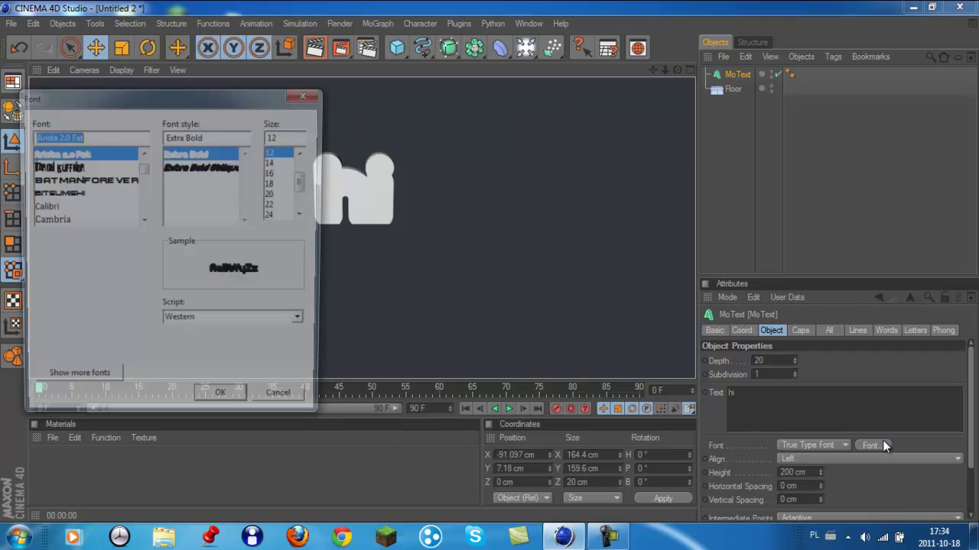
pyautogui.click(136, 180)
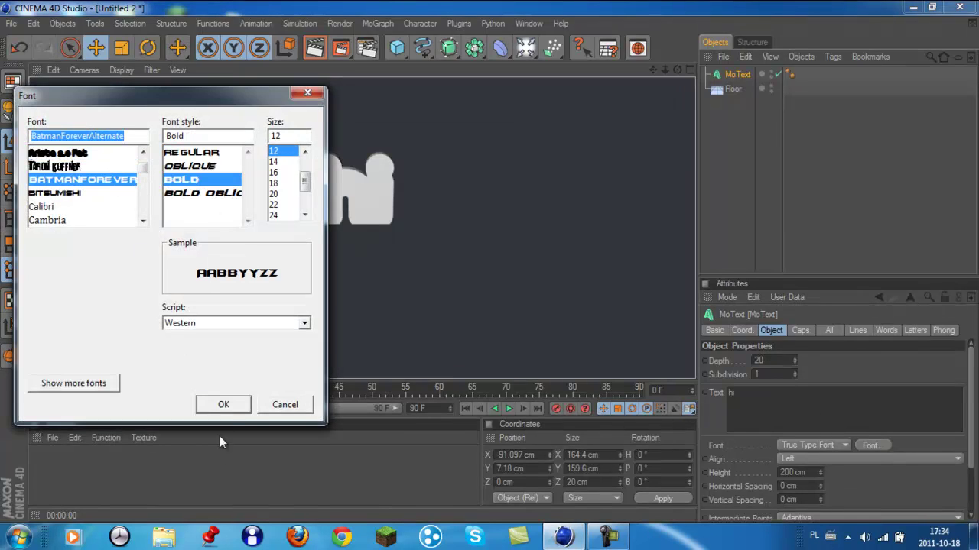
pyautogui.click(223, 405)
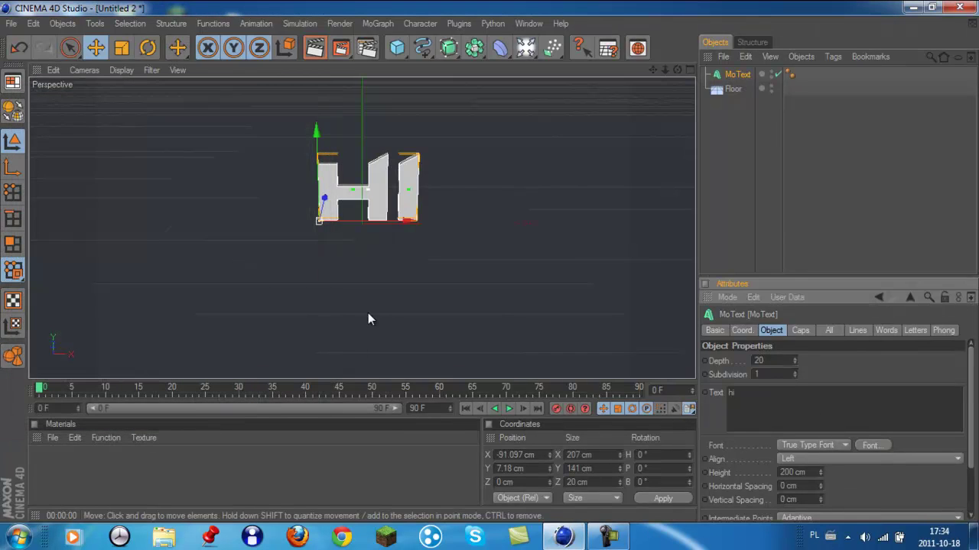
# Step: Try the Baron Kuffner Bold font on the MoText
pyautogui.click(870, 445)
pyautogui.scroll(1, 75, 163)
pyautogui.scroll(2, 76, 174)
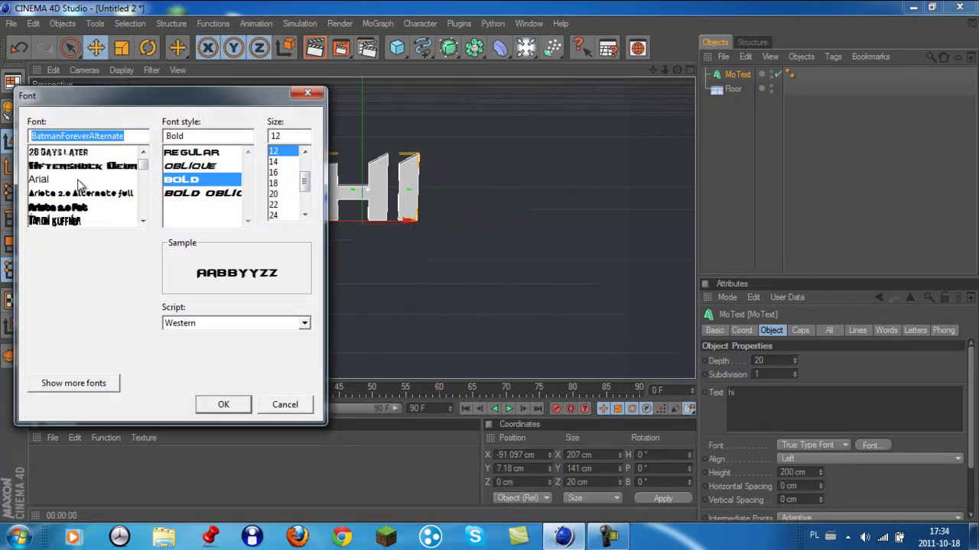
pyautogui.scroll(-1, 81, 182)
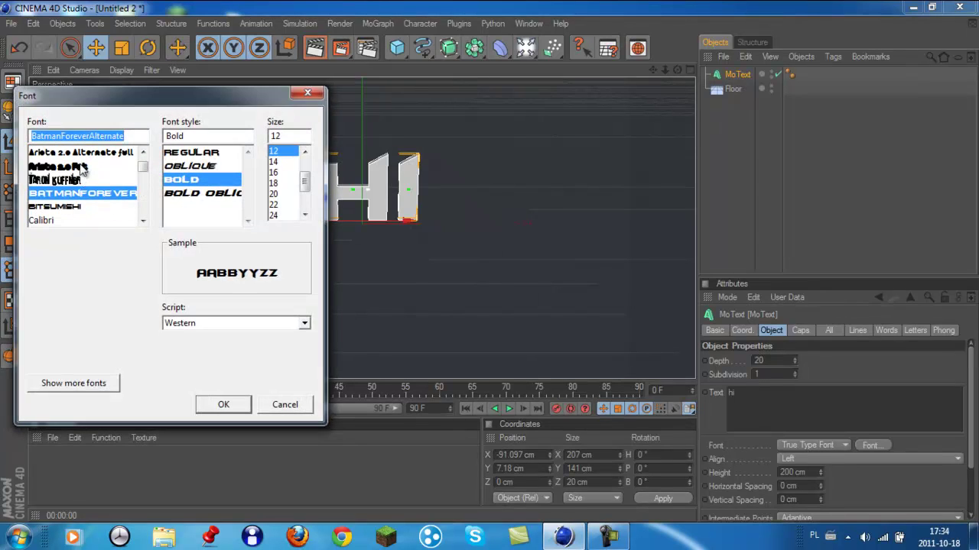
pyautogui.click(79, 181)
pyautogui.click(209, 402)
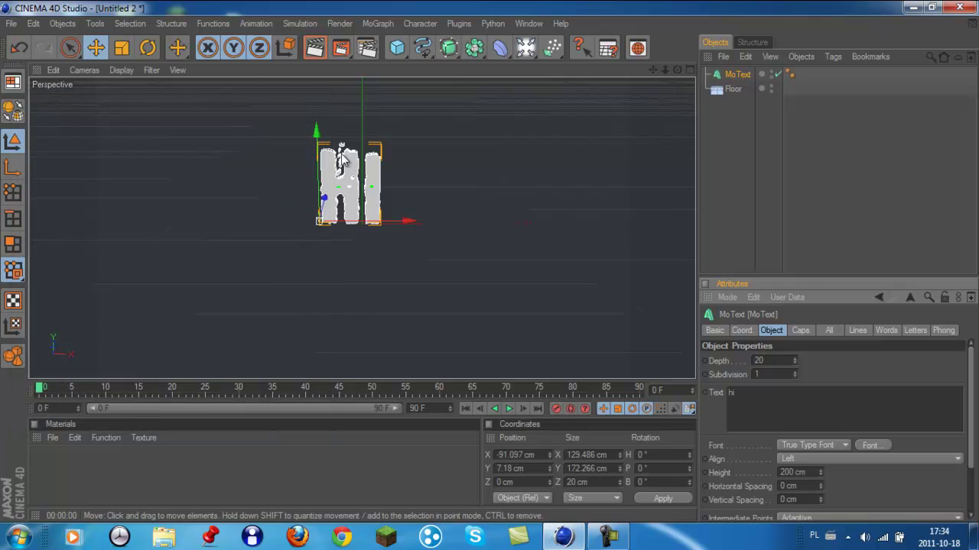
# Step: Raise the text high above the floor, then lower it back to about Y 10 cm
pyautogui.moveTo(342, 149); pyautogui.dragTo(329, 182)
pyautogui.scroll(-3, 331, 177)
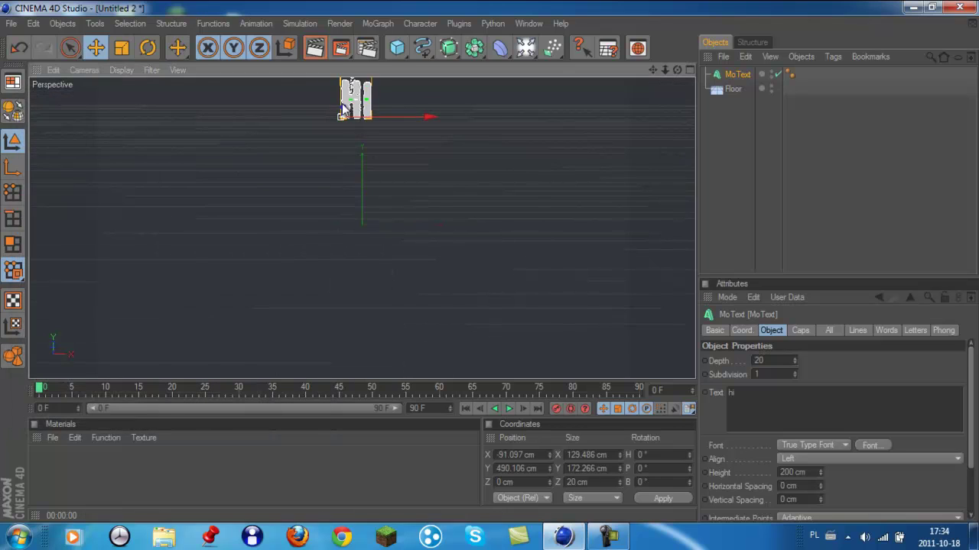
pyautogui.moveTo(341, 101); pyautogui.dragTo(489, 266)
pyautogui.scroll(5, 285, 163)
# Step: Set the text's font to BatmanForeverAlternate Bold Oblique and shift the text to about X -106 cm
pyautogui.click(871, 445)
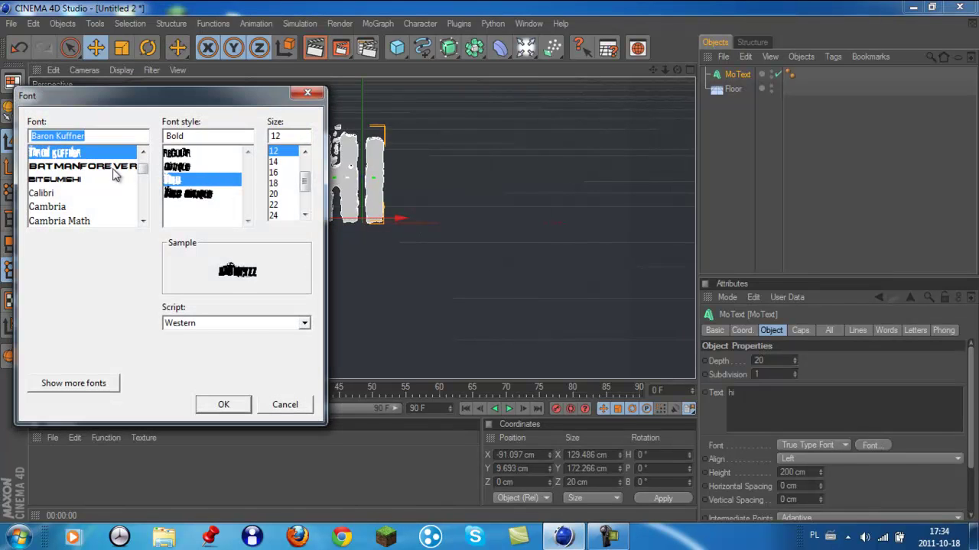
pyautogui.click(115, 166)
pyautogui.click(234, 193)
pyautogui.click(225, 406)
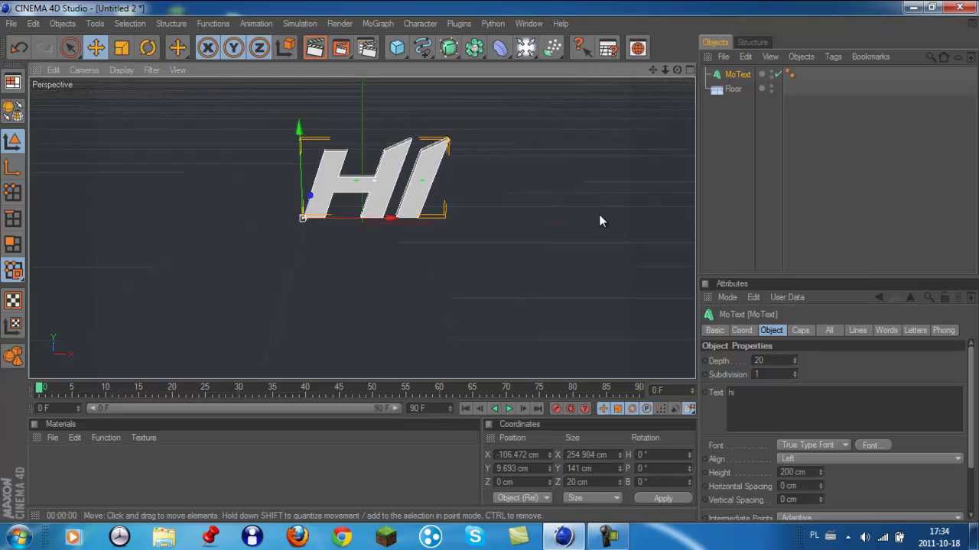
pyautogui.click(726, 128)
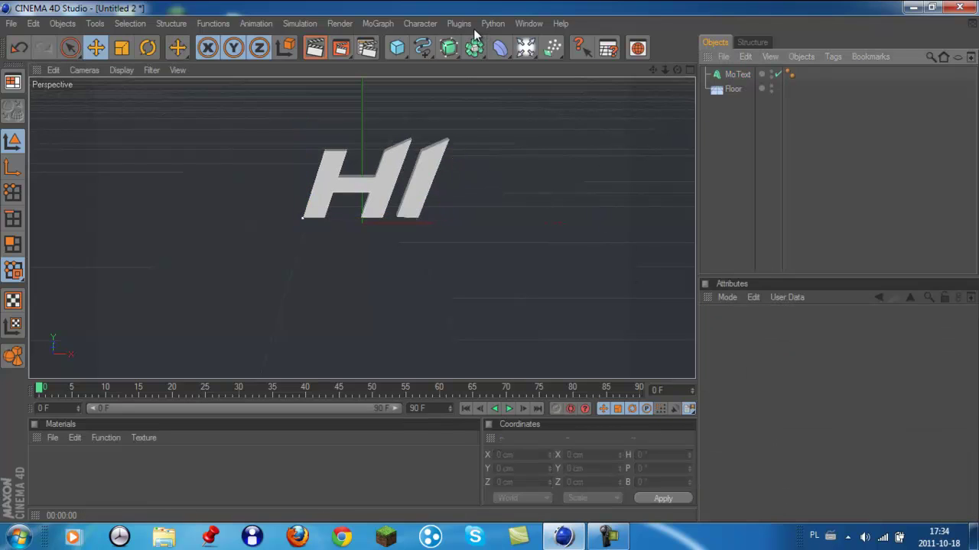
# Step: Add an omni light raised to about Y 162 cm and make two copies of it in place
pyautogui.click(522, 51)
pyautogui.click(559, 61)
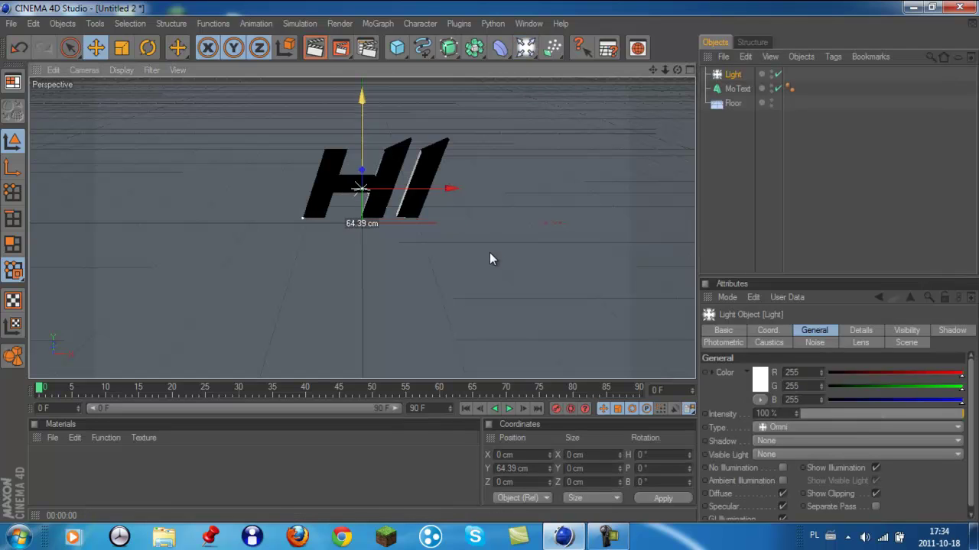
pyautogui.moveTo(490, 253); pyautogui.dragTo(490, 261)
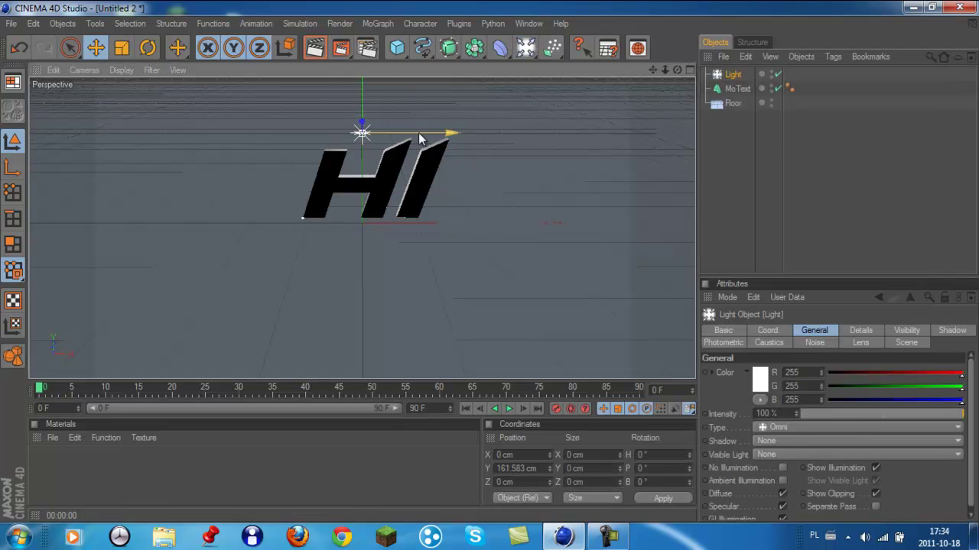
pyautogui.hotkey('ctrl', 'v')
pyautogui.hotkey('ctrl', 'v')
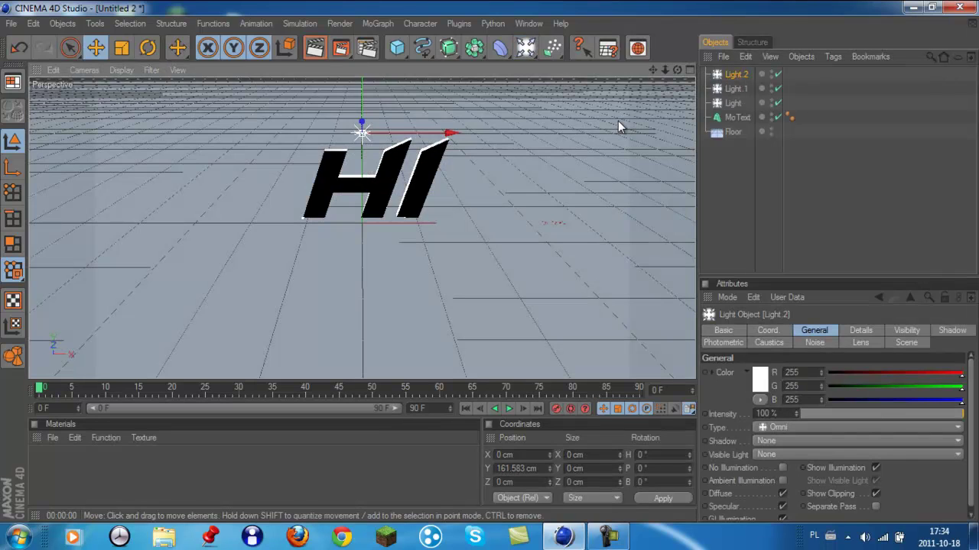
# Step: Move the original light to about X -320 cm and its first copy to about X 300 cm, and render the view
pyautogui.click(731, 103)
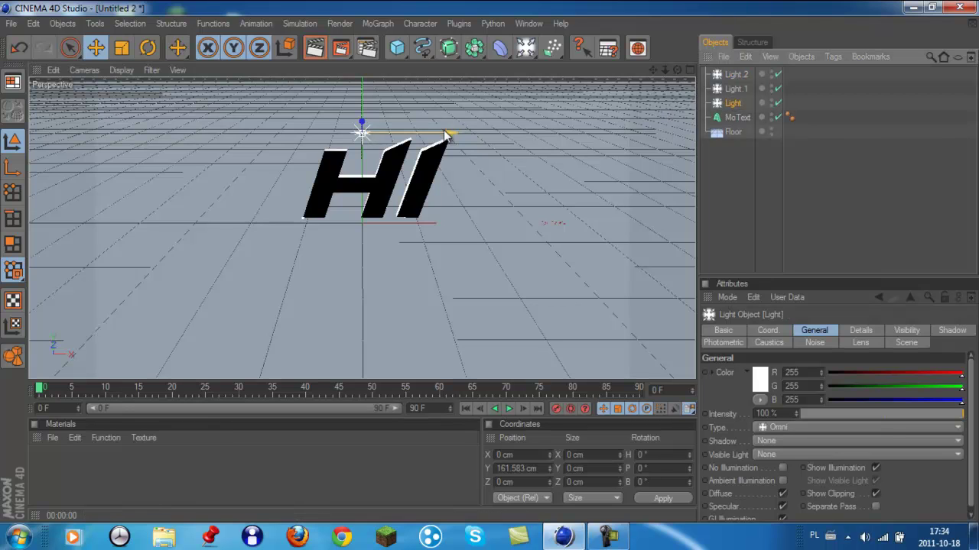
pyautogui.moveTo(450, 133); pyautogui.dragTo(262, 133)
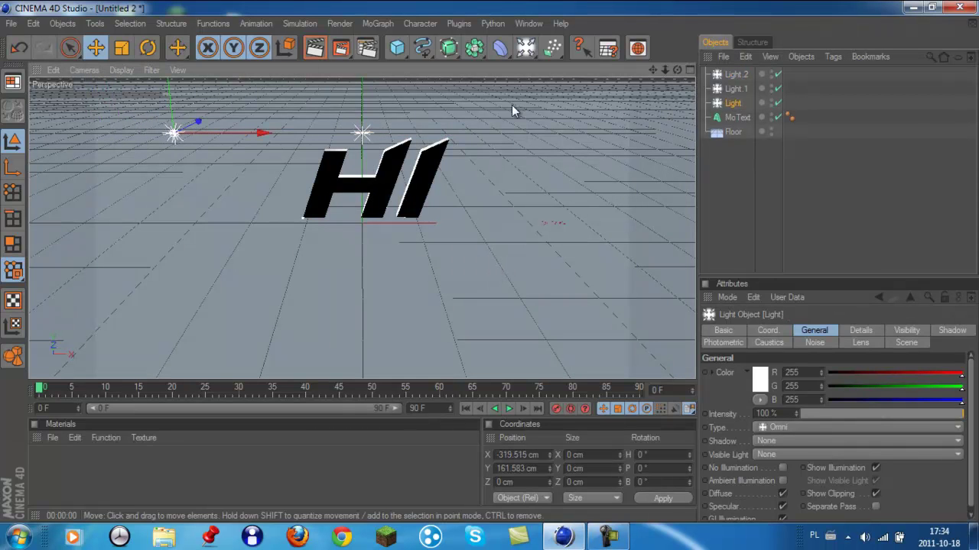
pyautogui.click(738, 91)
pyautogui.moveTo(414, 135); pyautogui.dragTo(599, 134)
pyautogui.moveTo(489, 262); pyautogui.dragTo(481, 263)
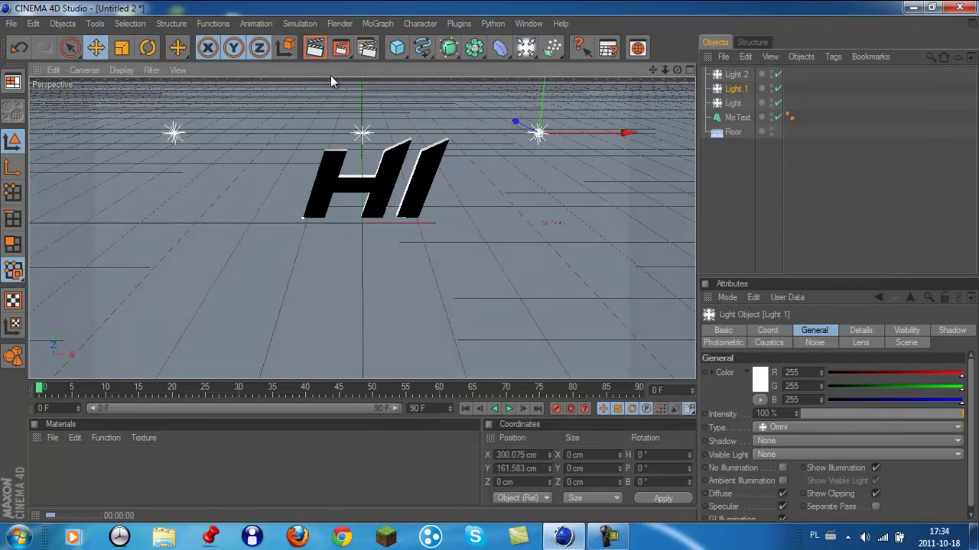
pyautogui.hotkey('ctrl', 'r')
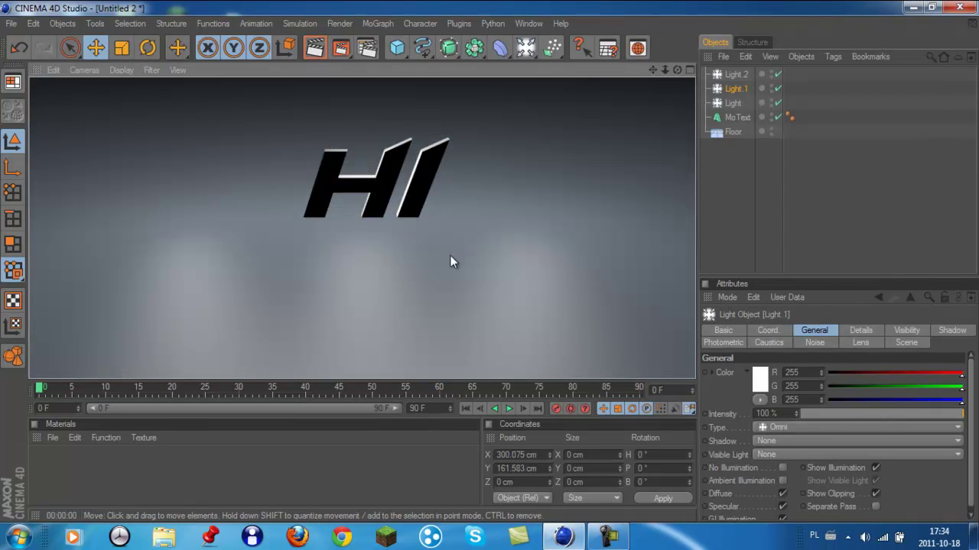
# Step: Set the MoText depth to 80 and render the perspective view to check it
pyautogui.click(739, 117)
pyautogui.moveTo(793, 361); pyautogui.dragTo(794, 358)
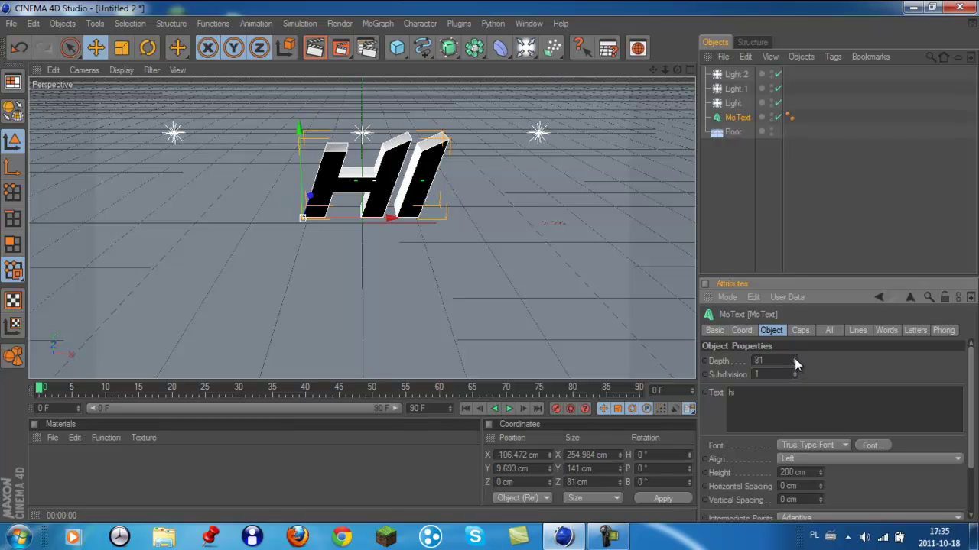
pyautogui.click(795, 364)
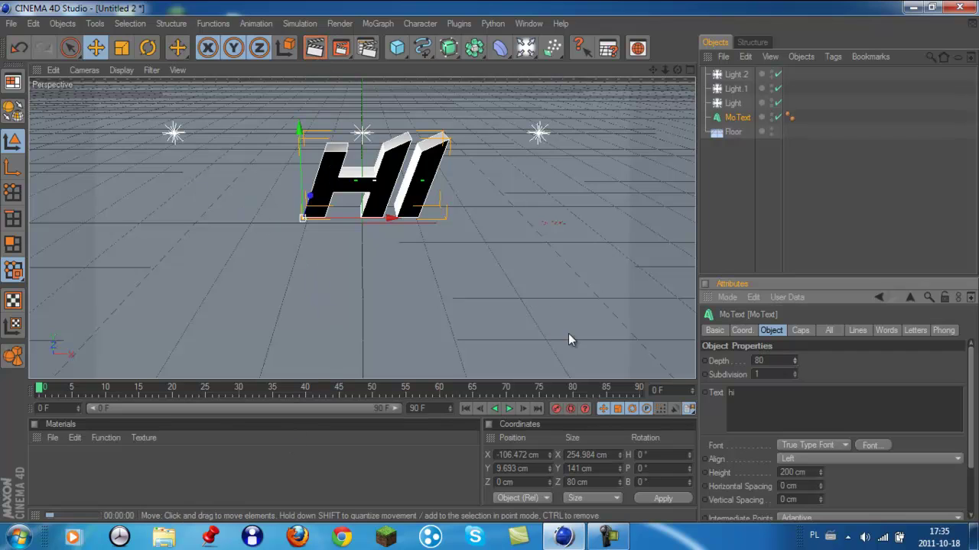
pyautogui.hotkey('ctrl', 'r')
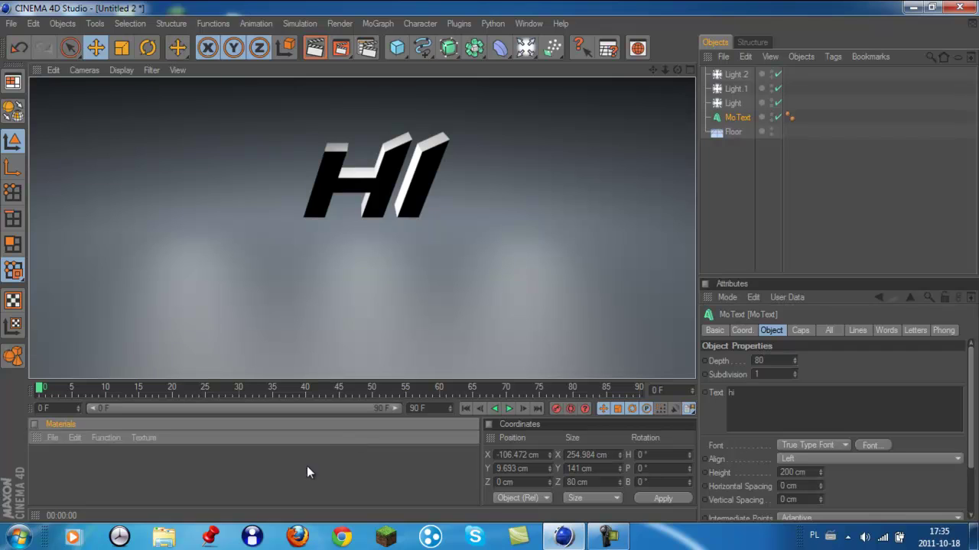
# Step: Create a new material and set its color to pure white (RGB 255, 255, 255)
pyautogui.doubleClick(284, 487)
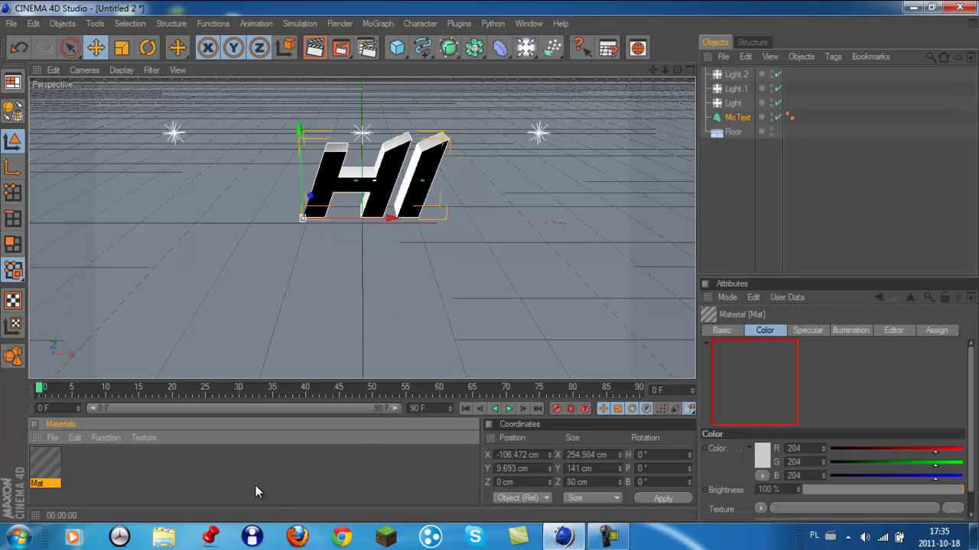
pyautogui.doubleClick(38, 461)
pyautogui.click(371, 157)
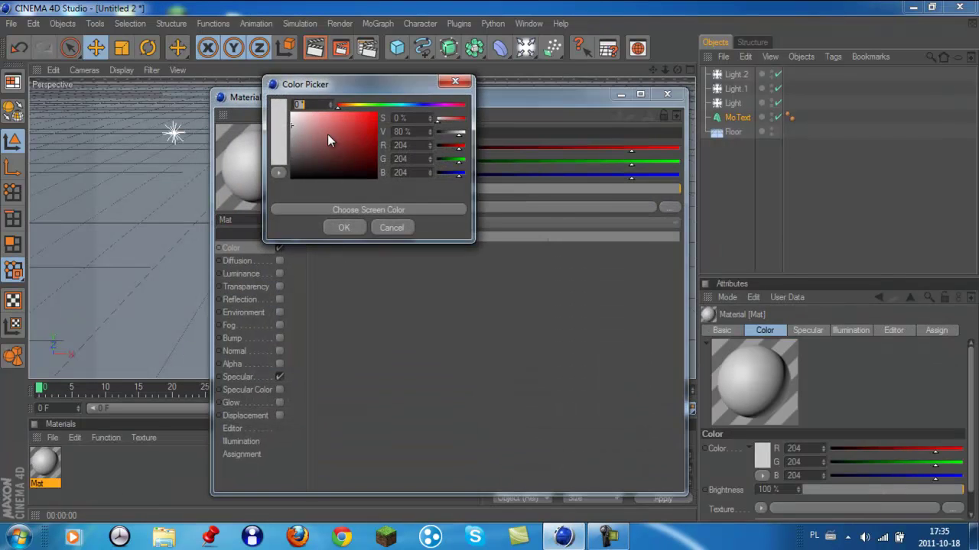
pyautogui.moveTo(327, 134); pyautogui.dragTo(286, 111)
pyautogui.click(339, 230)
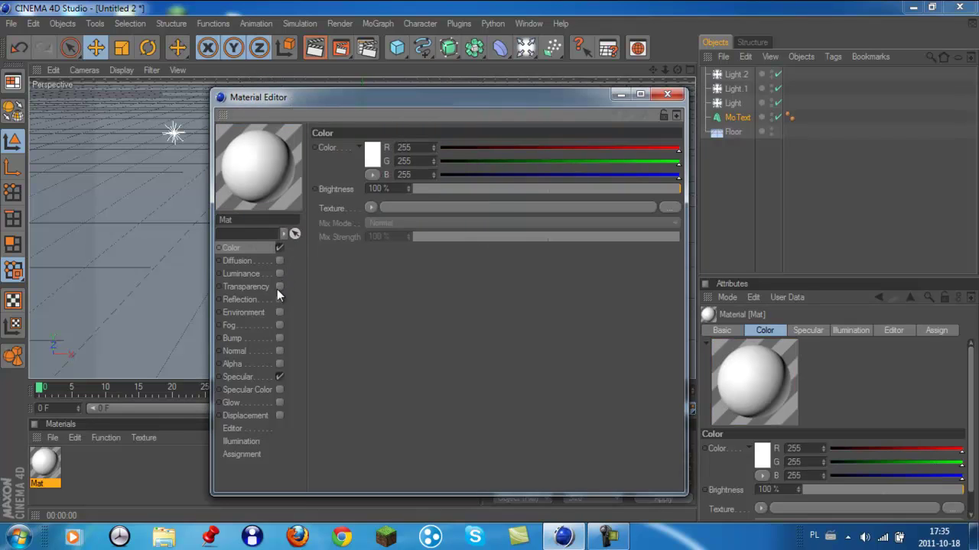
# Step: Enable reflection on the white material and set the reflection brightness to 50%
pyautogui.click(279, 300)
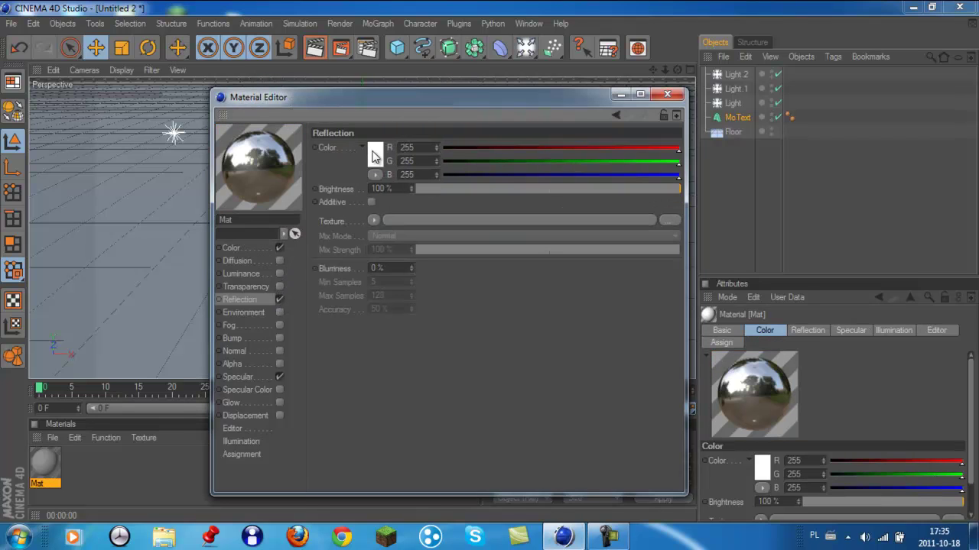
pyautogui.click(374, 156)
pyautogui.click(457, 75)
pyautogui.click(490, 189)
pyautogui.moveTo(489, 191); pyautogui.dragTo(548, 191)
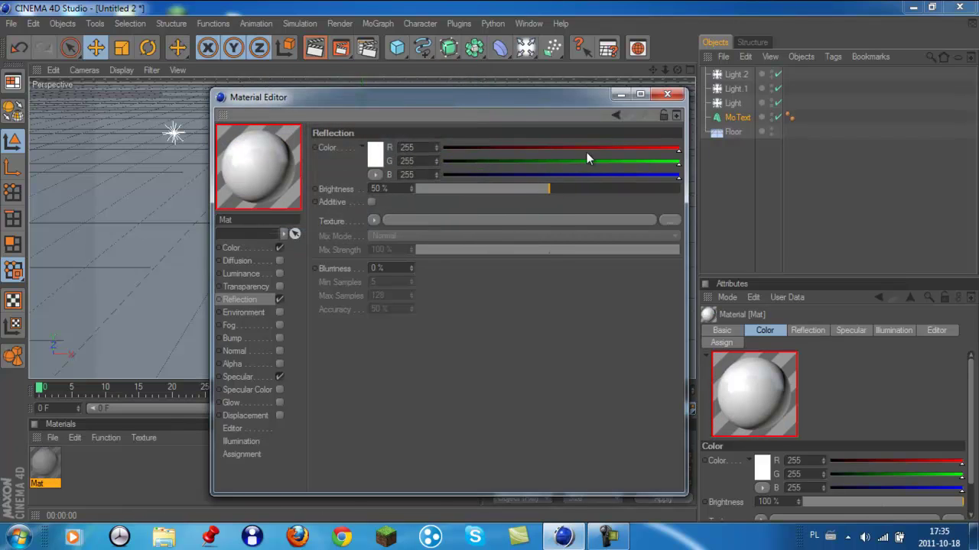
# Step: Apply the white reflective material to the floor and render the perspective view
pyautogui.click(667, 94)
pyautogui.moveTo(44, 462); pyautogui.dragTo(324, 319)
pyautogui.click(318, 51)
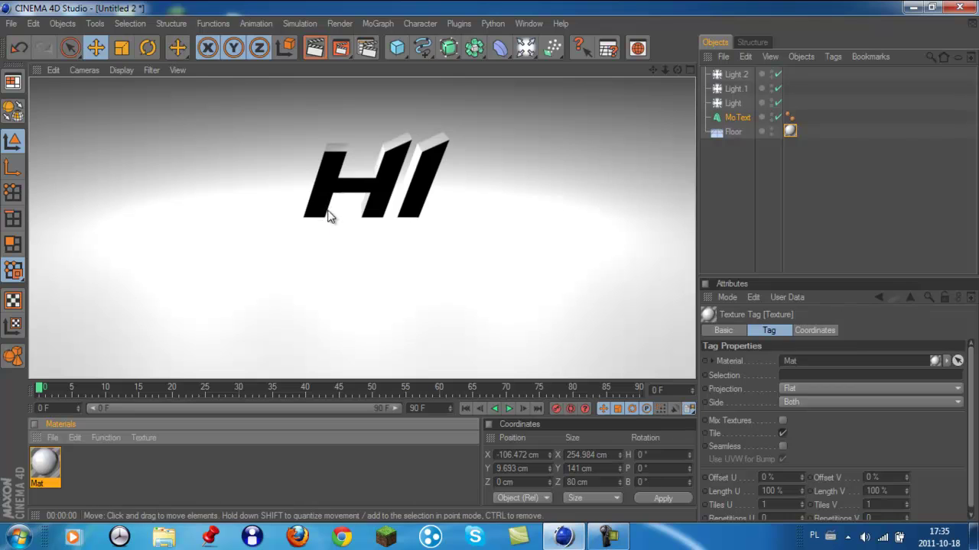
# Step: Create a second material with its color channel off and reflection on at 0% brightness
pyautogui.doubleClick(237, 483)
pyautogui.doubleClick(44, 464)
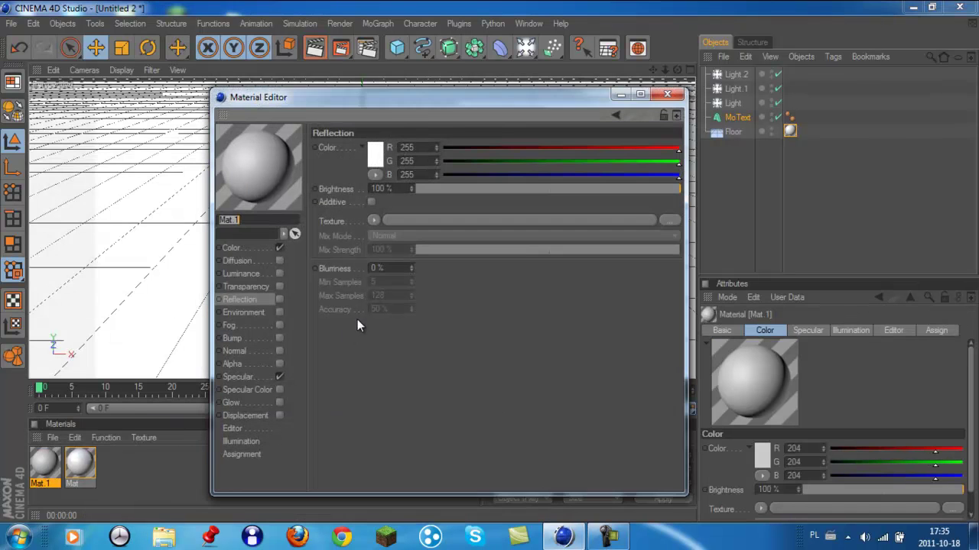
pyautogui.click(278, 248)
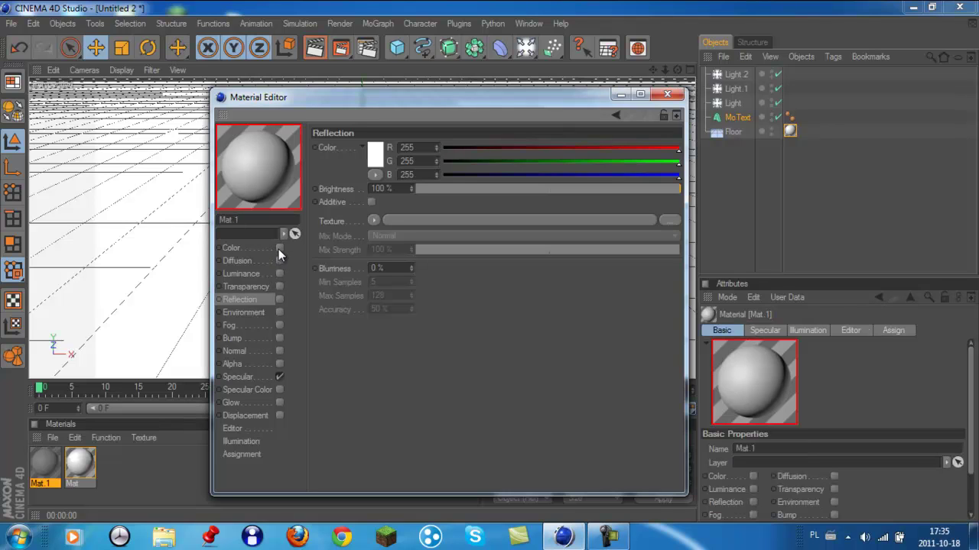
pyautogui.click(280, 299)
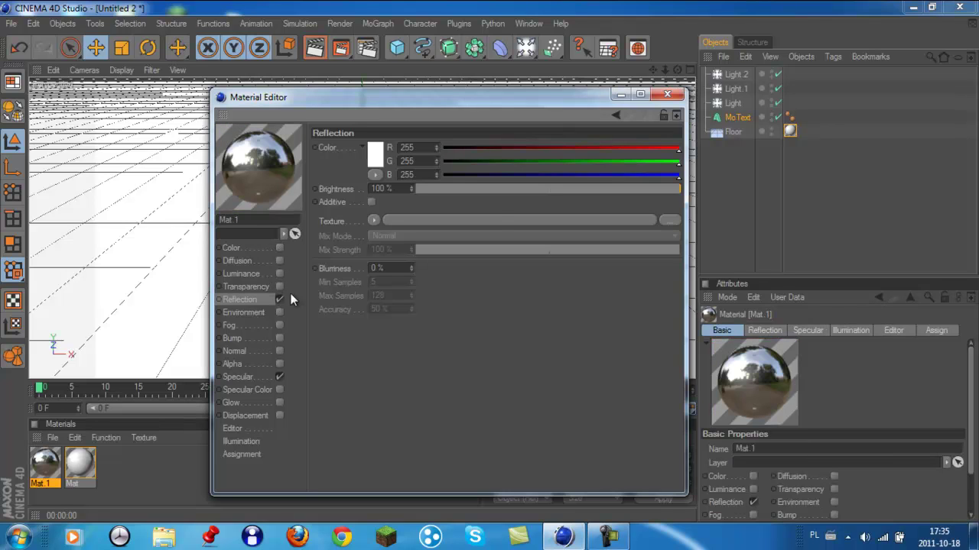
pyautogui.moveTo(551, 193); pyautogui.dragTo(331, 191)
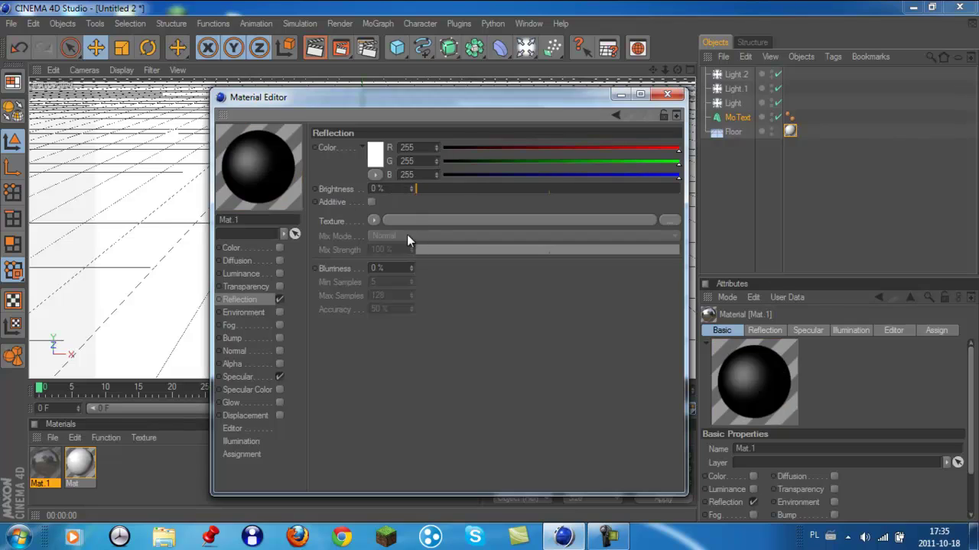
# Step: Load the desktop fire image fdasfsdfsadfasfafsdfsd.jpg as the second material's reflection texture, copying it to the document location
pyautogui.click(374, 221)
pyautogui.click(476, 264)
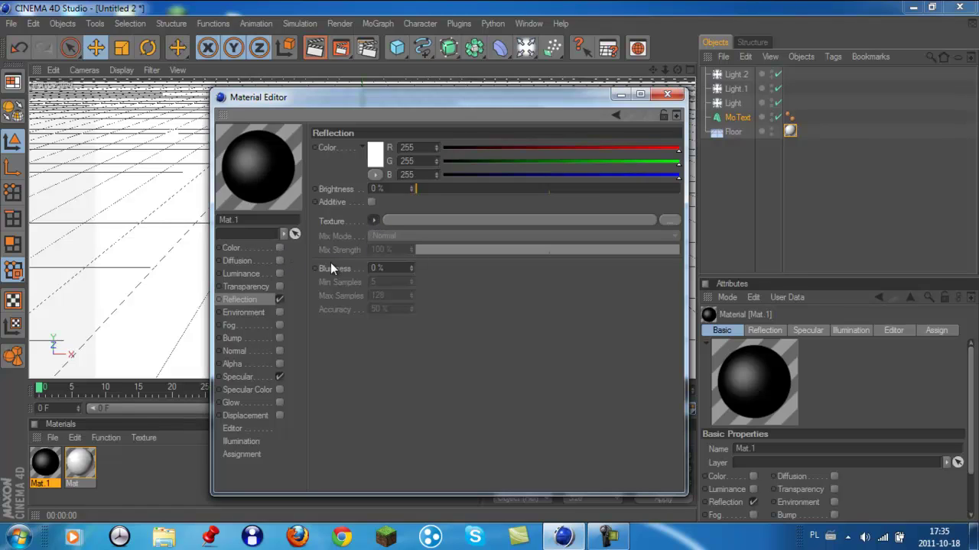
pyautogui.click(374, 221)
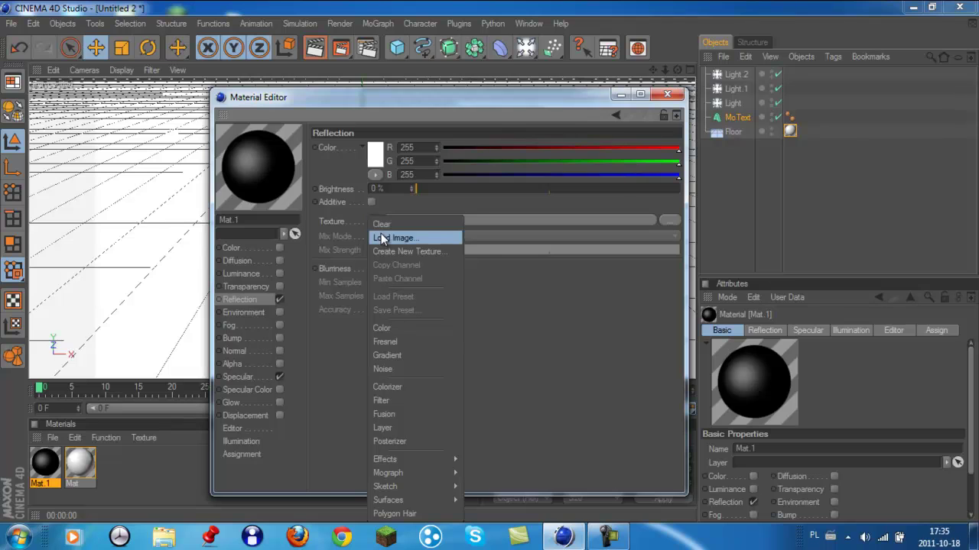
pyautogui.click(377, 235)
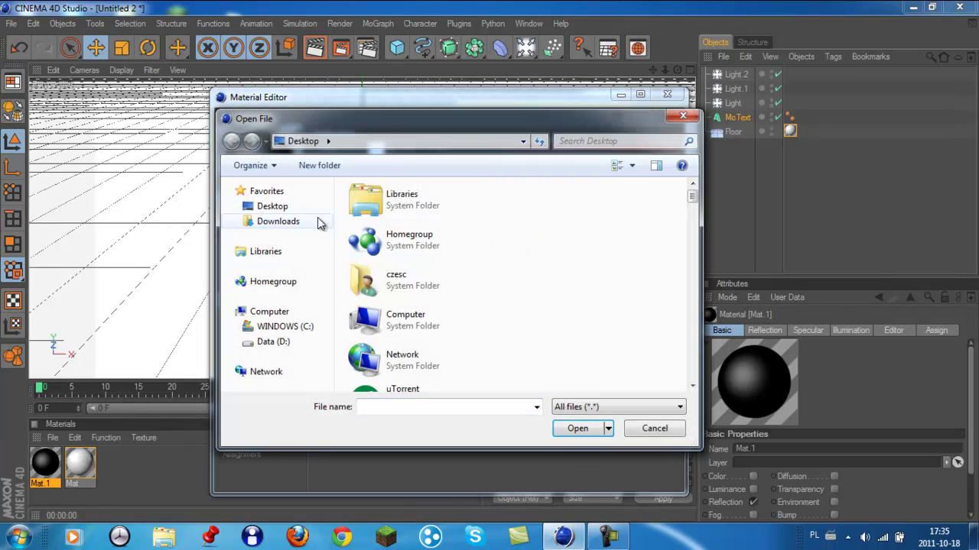
pyautogui.click(274, 207)
pyautogui.scroll(-10, 601, 226)
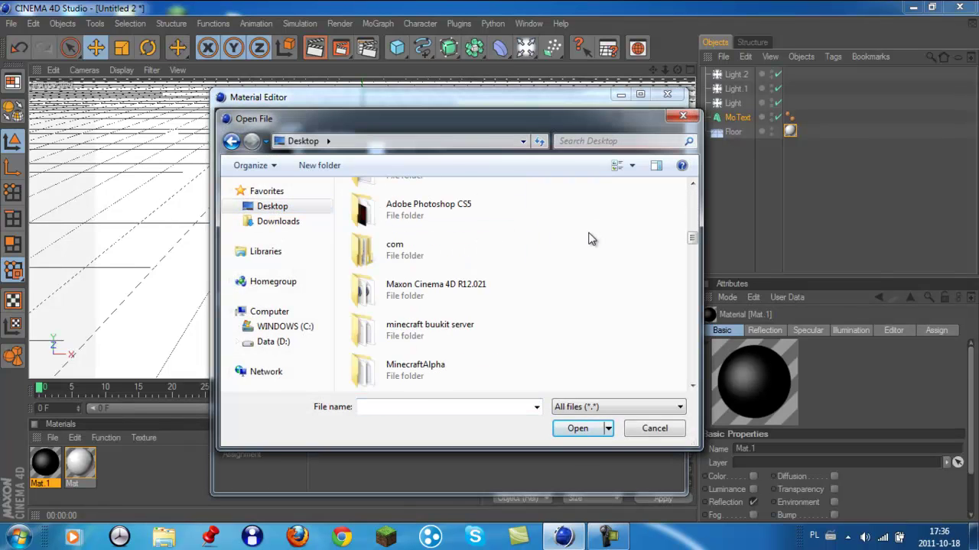
pyautogui.scroll(-6, 565, 243)
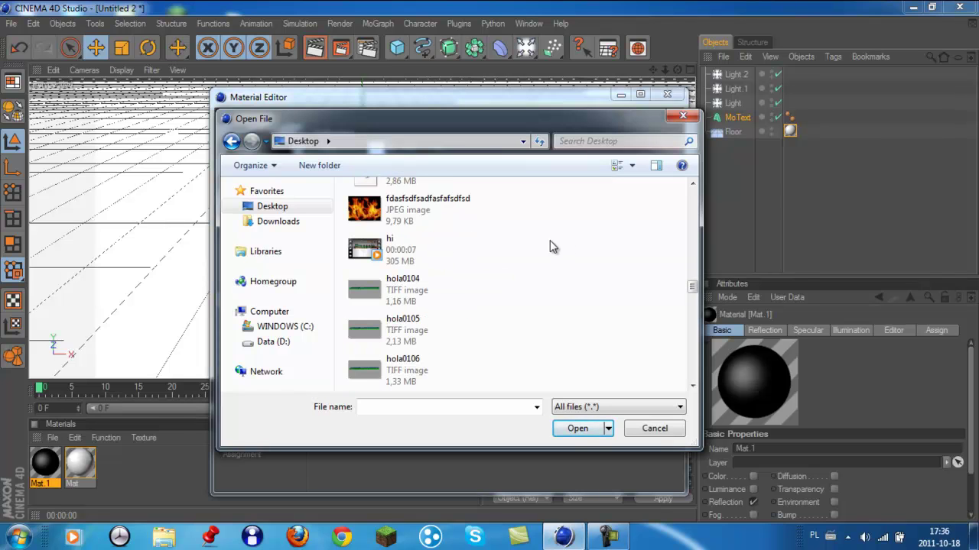
pyautogui.click(443, 209)
pyautogui.click(583, 428)
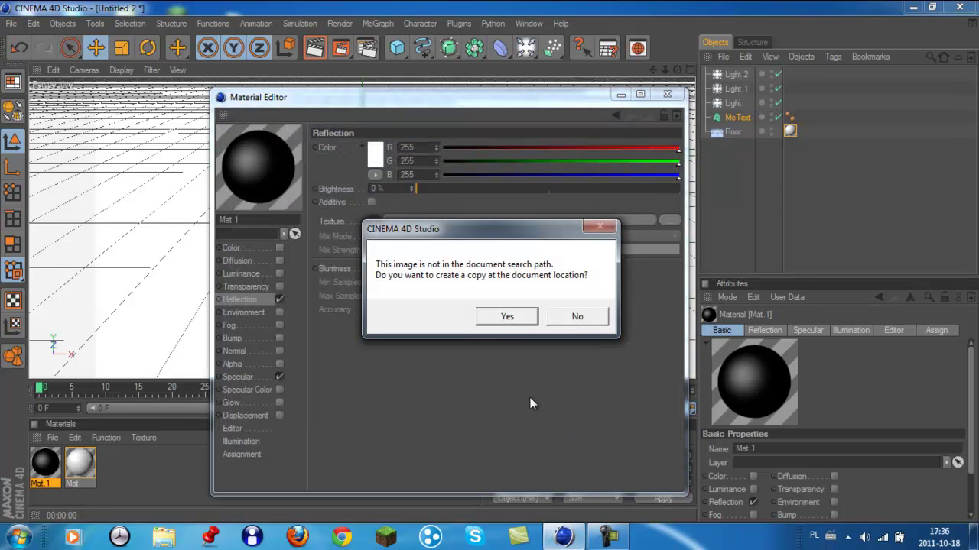
pyautogui.click(508, 318)
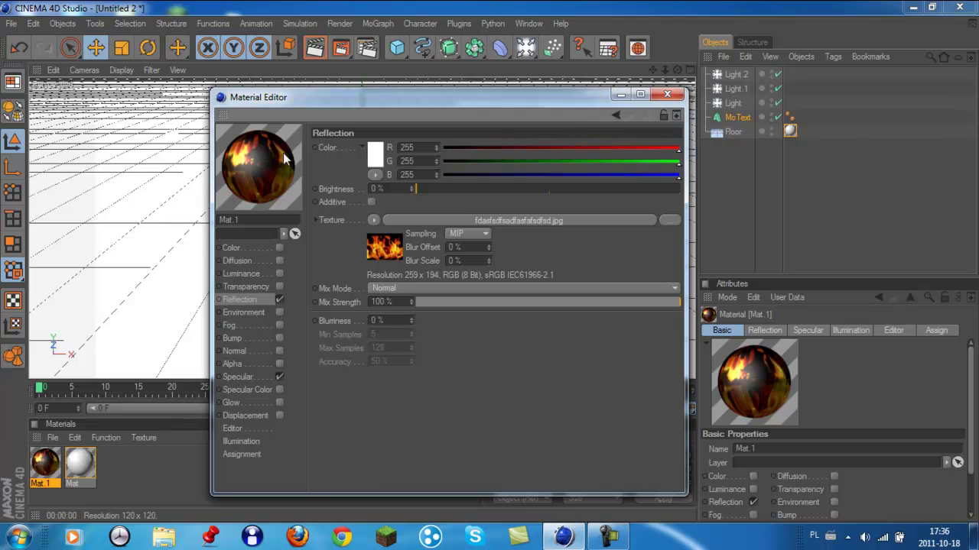
pyautogui.click(667, 93)
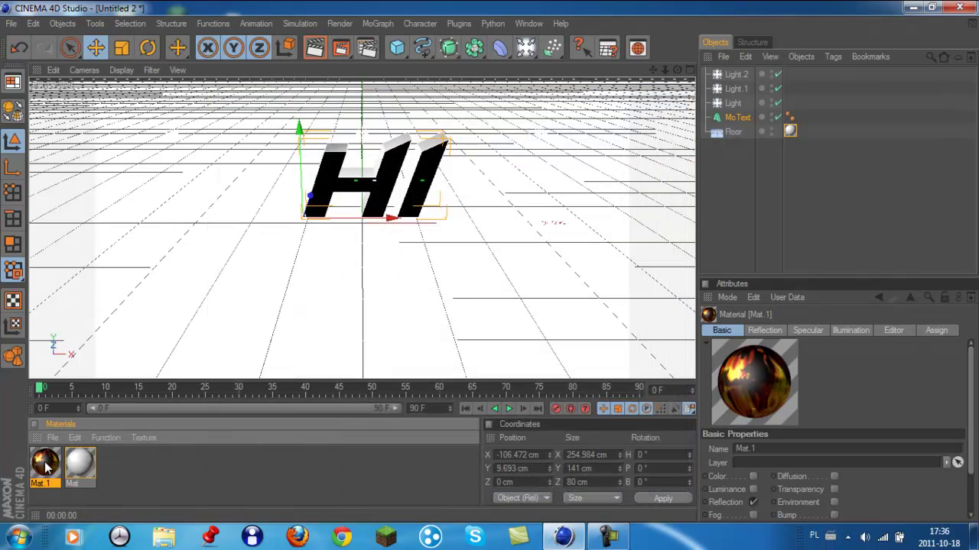
# Step: Apply the fire-textured material to the MoText and render the perspective view
pyautogui.moveTo(280, 214); pyautogui.dragTo(333, 185)
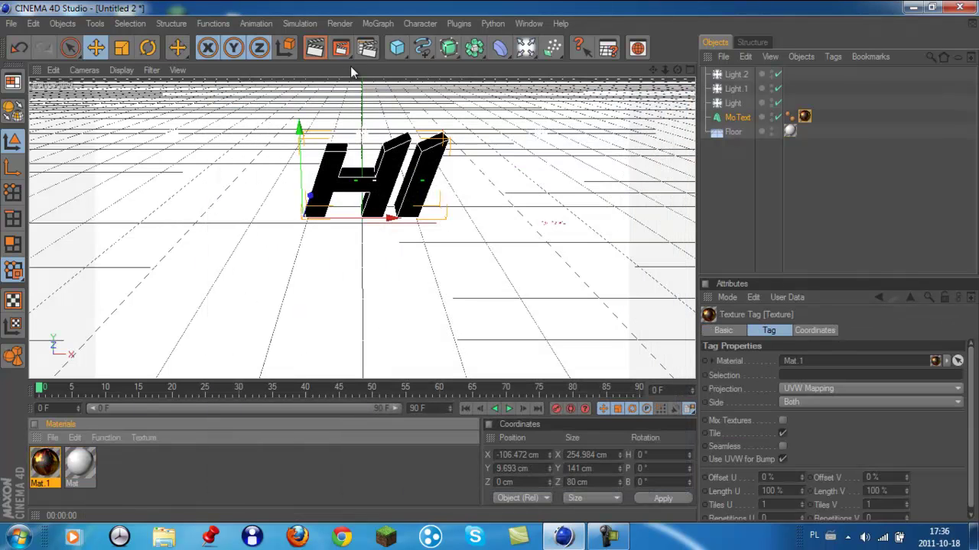
pyautogui.click(315, 47)
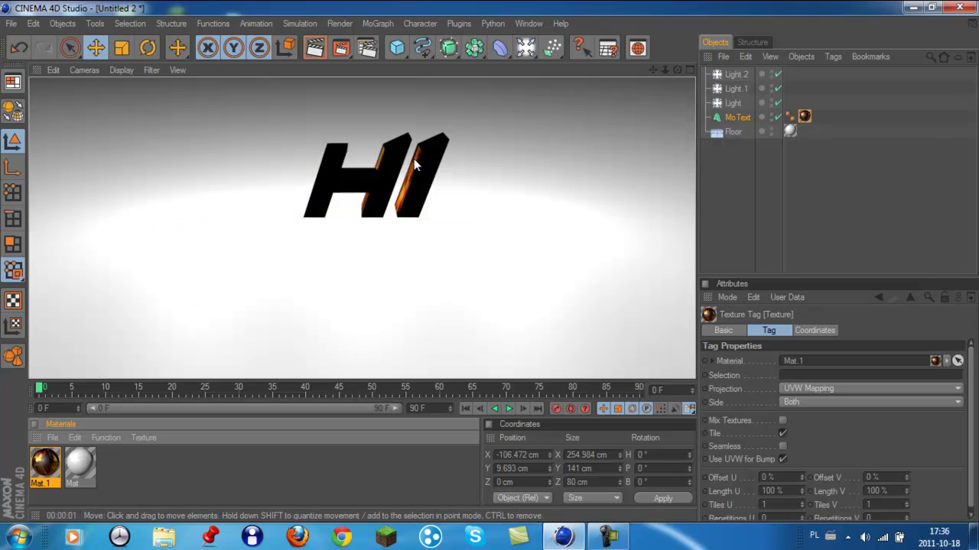
# Step: Create a third material and set its color to pure white, RGB 255, 255, 255
pyautogui.doubleClick(216, 479)
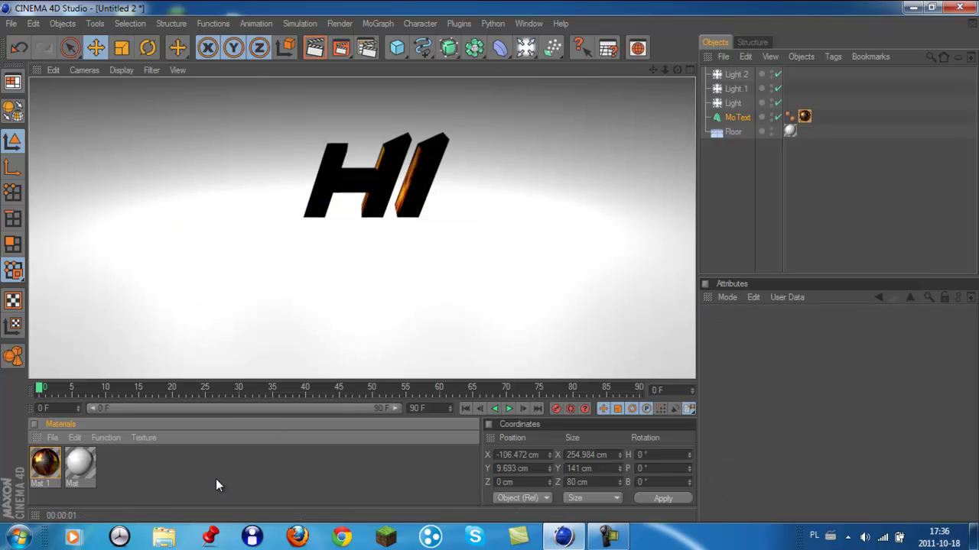
pyautogui.doubleClick(51, 468)
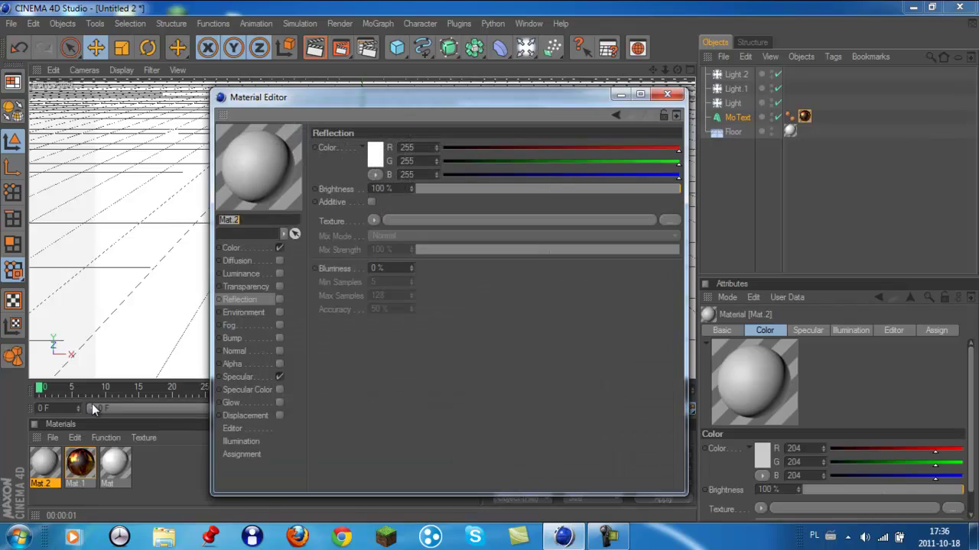
pyautogui.click(231, 247)
pyautogui.click(371, 161)
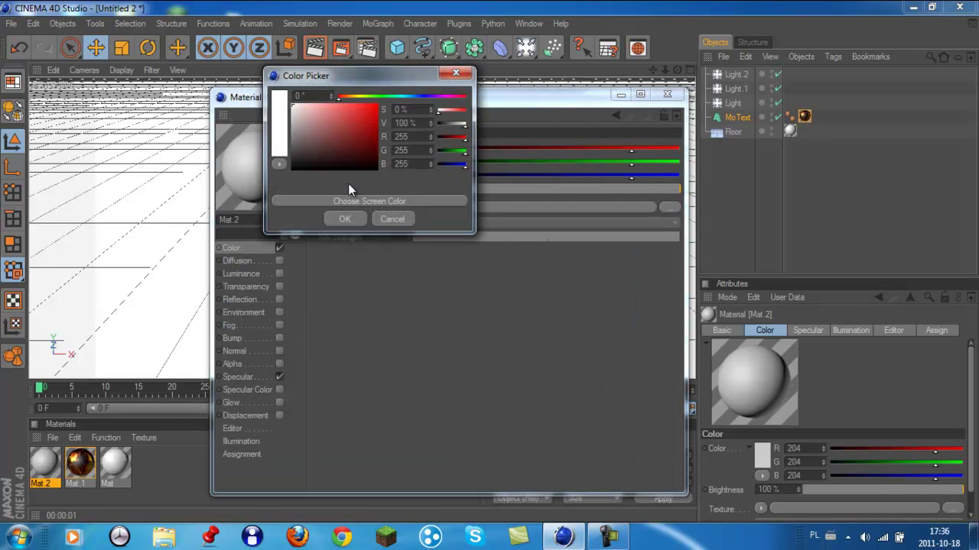
pyautogui.click(340, 220)
pyautogui.click(666, 93)
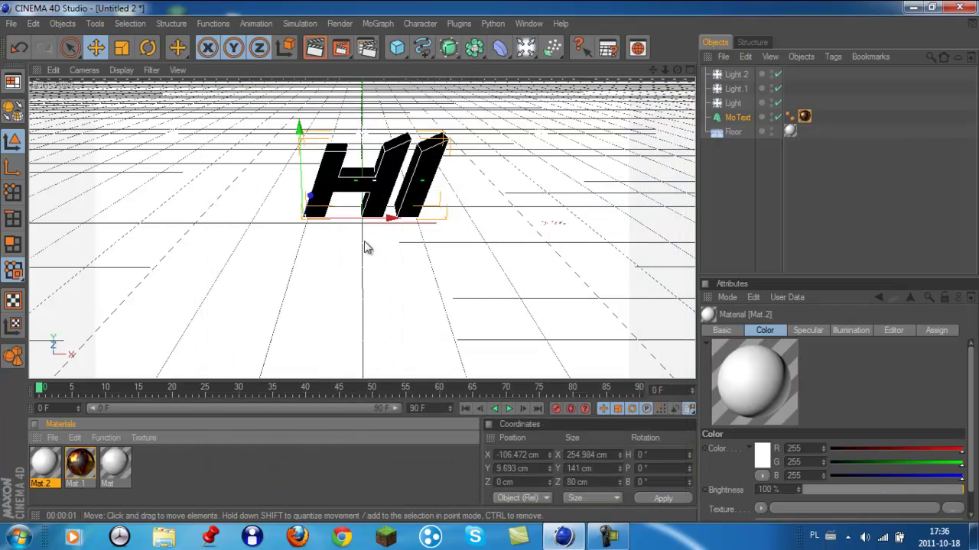
# Step: Add the new white material to the MoText, restrict its fire texture to selection C1, and render the view
pyautogui.moveTo(218, 359); pyautogui.dragTo(746, 118)
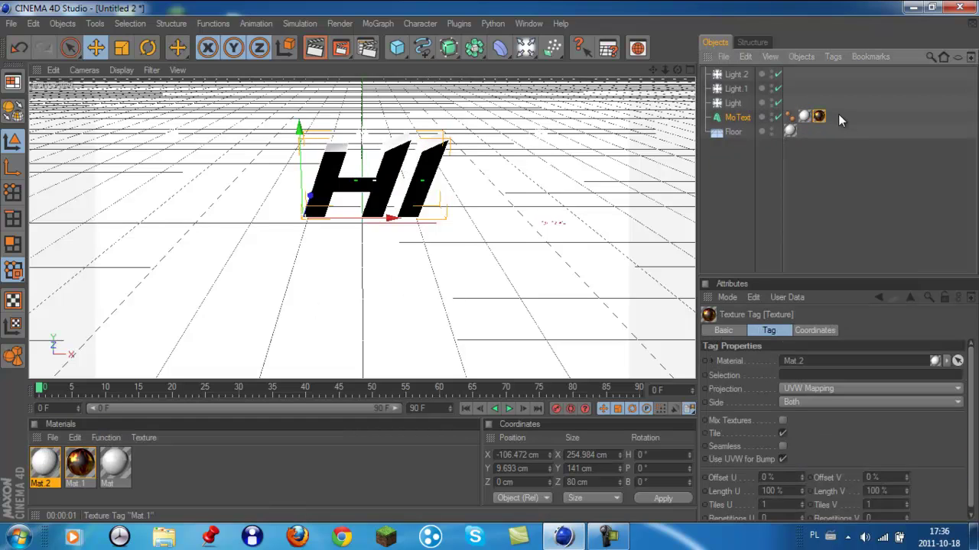
pyautogui.hotkey('ctrl', 'z')
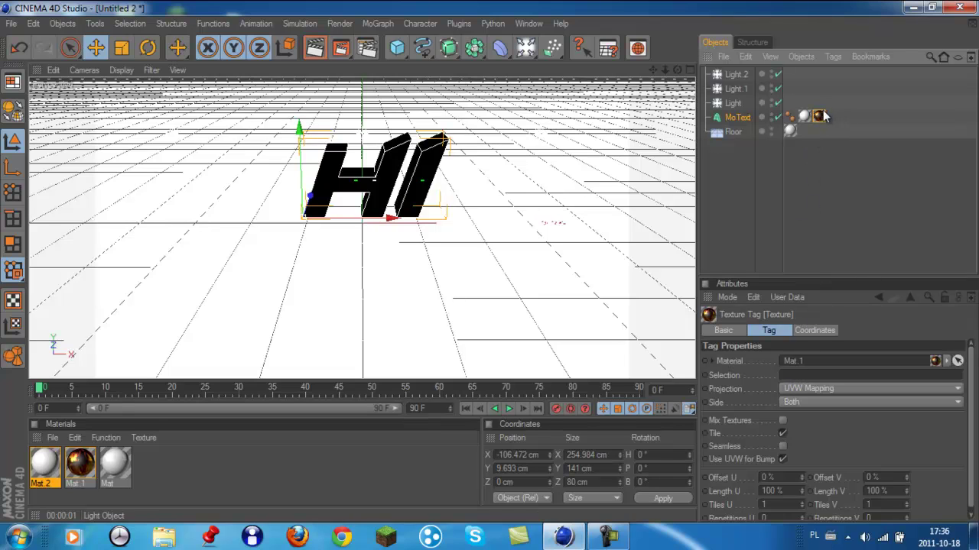
pyautogui.click(800, 374)
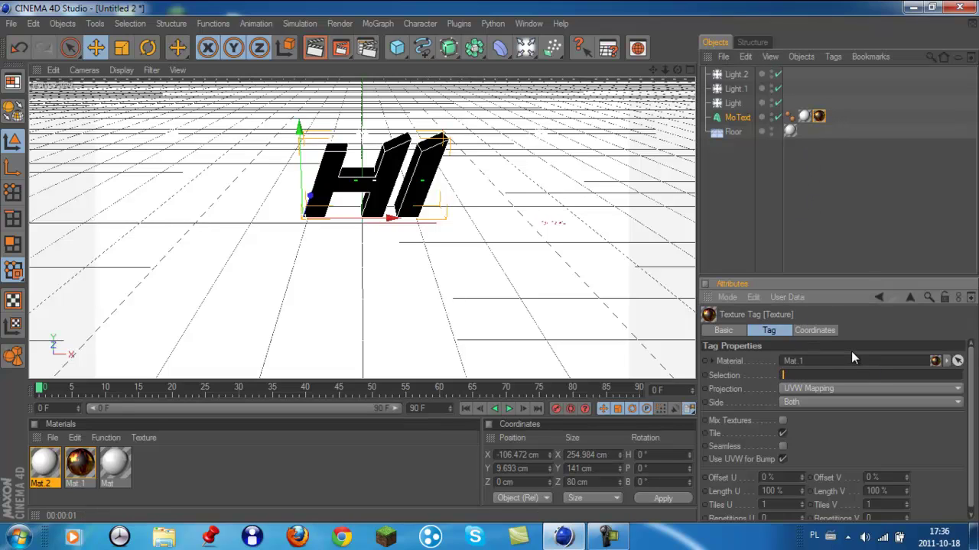
pyautogui.write('C1')
pyautogui.click(808, 235)
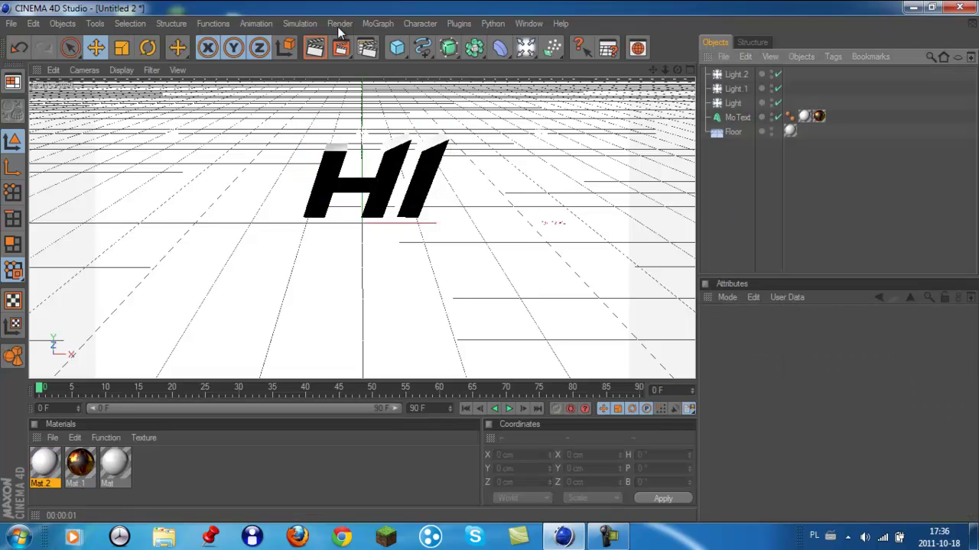
pyautogui.click(323, 47)
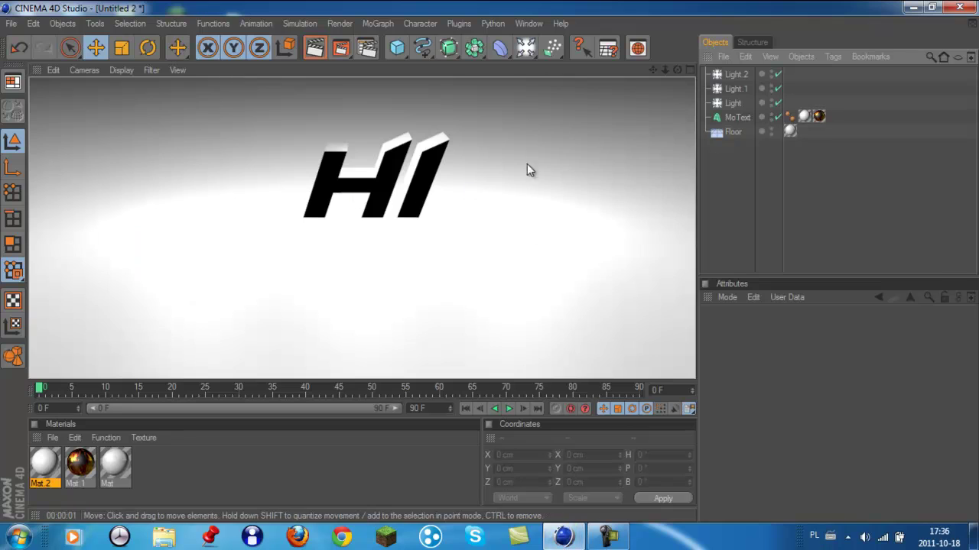
# Step: Remove the white material's texture tag from the MoText, leaving only the fire texture tag
pyautogui.click(804, 116)
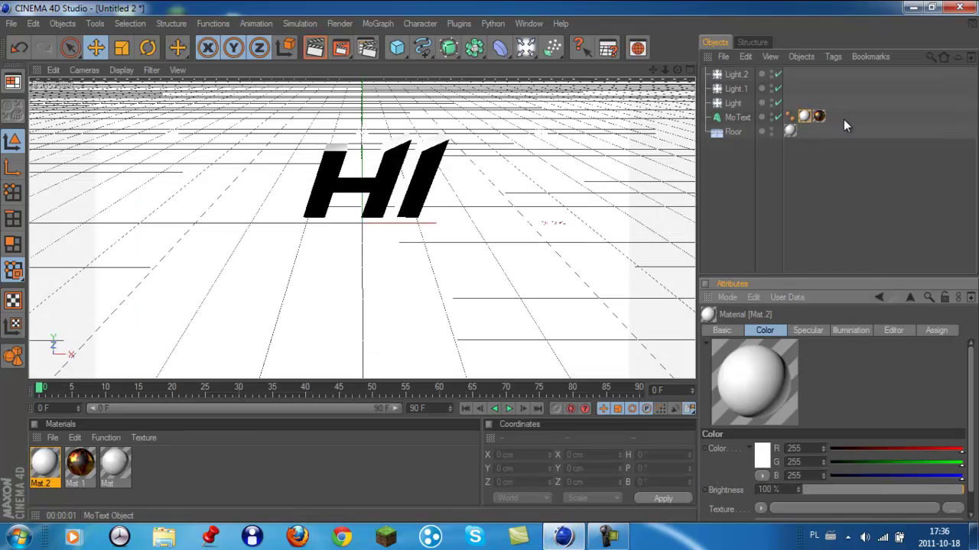
pyautogui.click(819, 117)
pyautogui.moveTo(802, 115); pyautogui.dragTo(820, 121)
pyautogui.press('Delete')
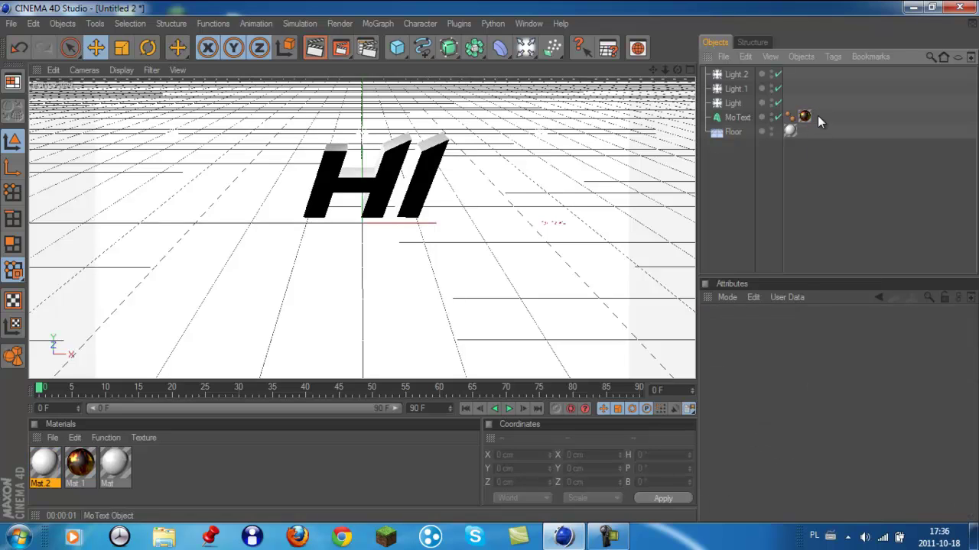
pyautogui.click(233, 475)
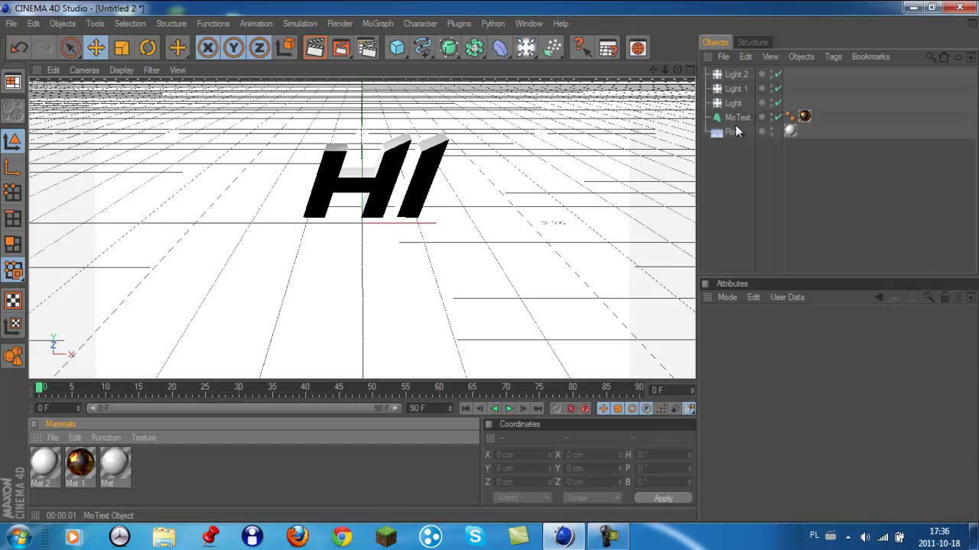
# Step: Lower the MoText and floor together to about Y -66 cm, and raise the MoText alone to about Y 476 cm
pyautogui.moveTo(733, 158); pyautogui.dragTo(735, 114)
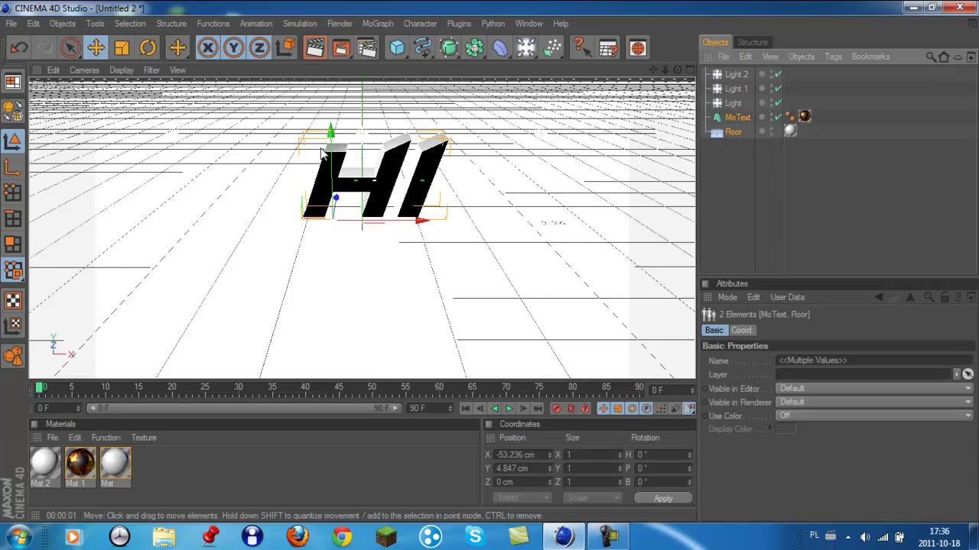
pyautogui.moveTo(330, 136); pyautogui.dragTo(490, 261)
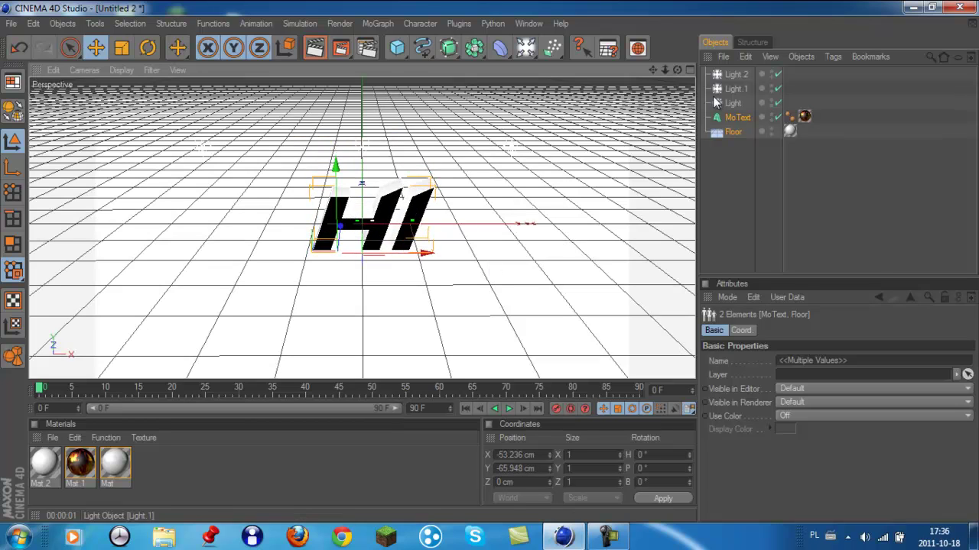
pyautogui.click(737, 117)
pyautogui.moveTo(312, 164); pyautogui.dragTo(491, 266)
pyautogui.scroll(-5, 319, 191)
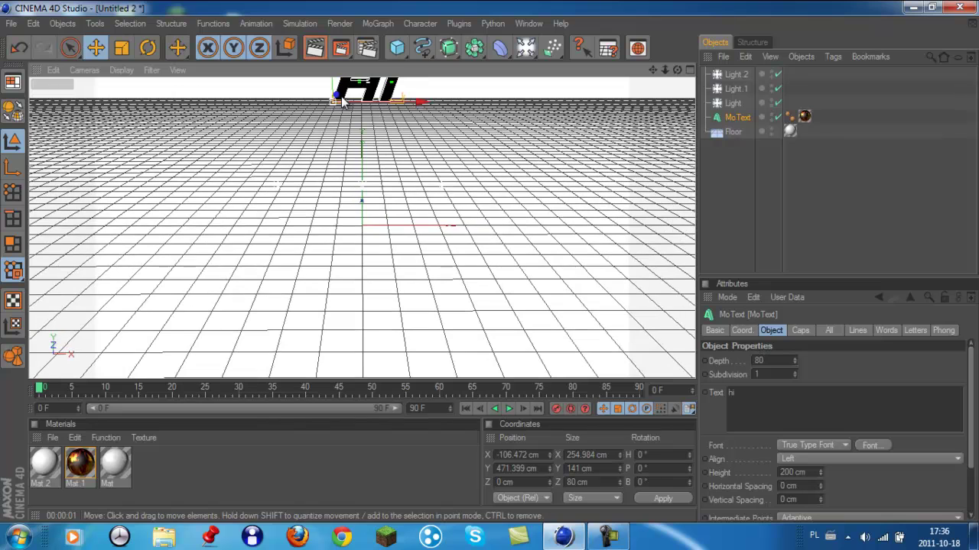
pyautogui.moveTo(342, 102); pyautogui.dragTo(341, 99)
pyautogui.scroll(4, 332, 193)
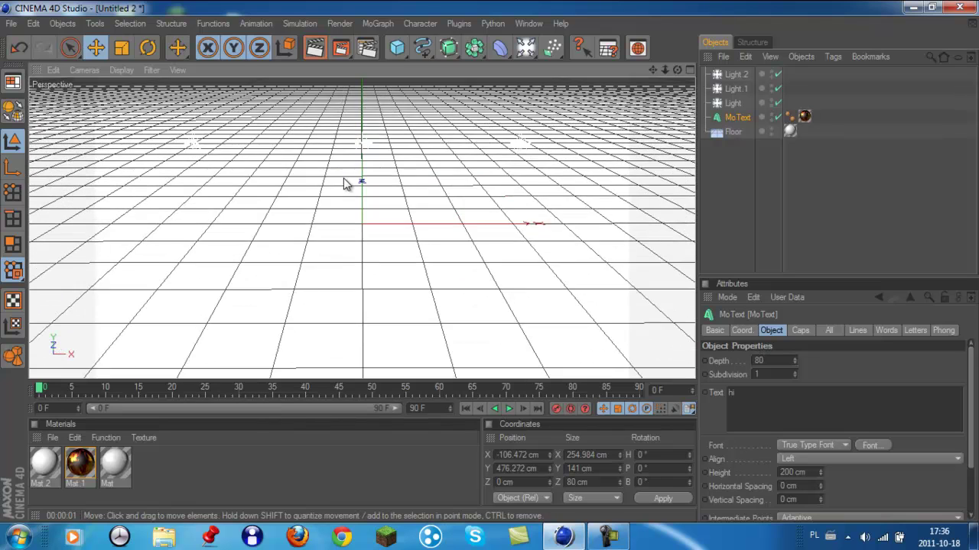
pyautogui.scroll(1, 344, 184)
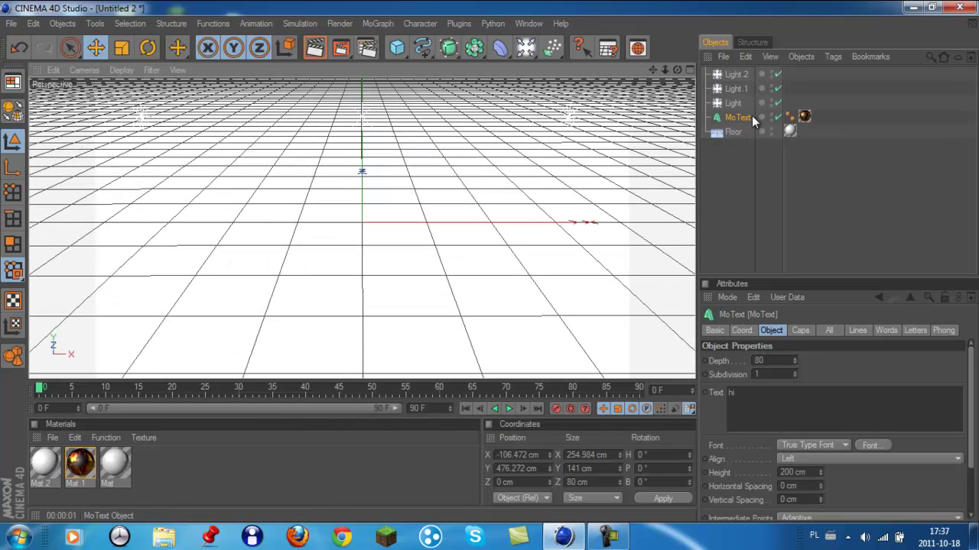
# Step: Add Dynamics Body tags to both the MoText and the floor, and play the simulation
pyautogui.keyDown('shift'); pyautogui.click(734, 132); pyautogui.keyUp('shift')
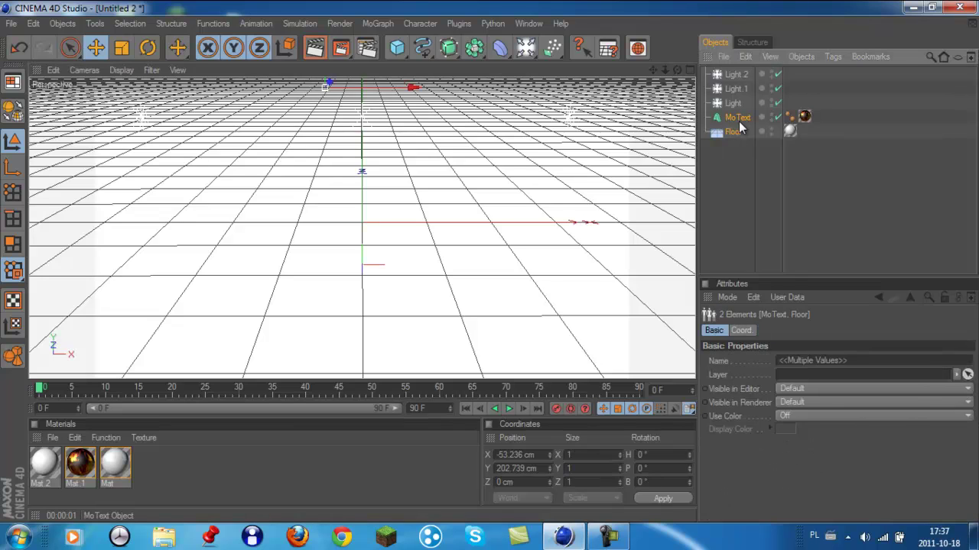
pyautogui.rightClick(739, 128)
pyautogui.moveTo(755, 123)
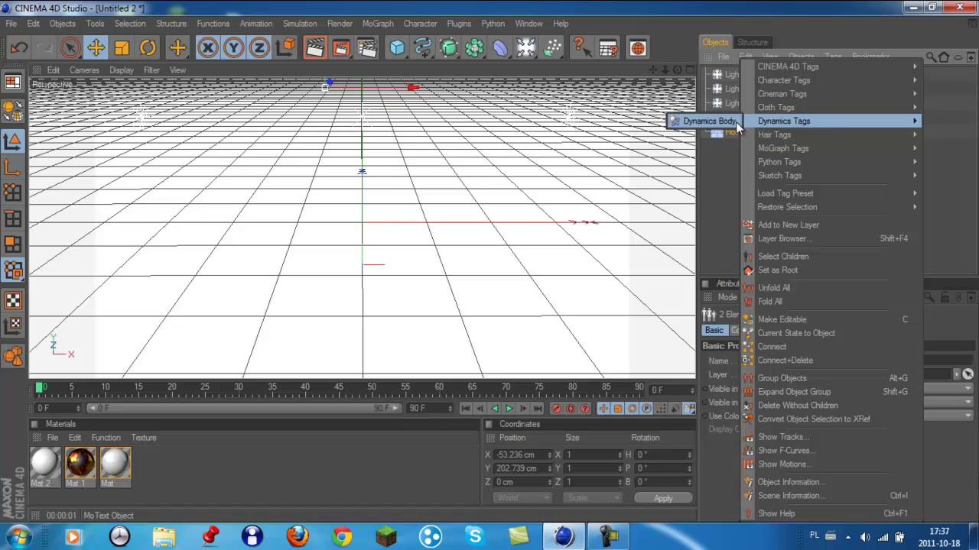
pyautogui.click(732, 122)
pyautogui.click(510, 409)
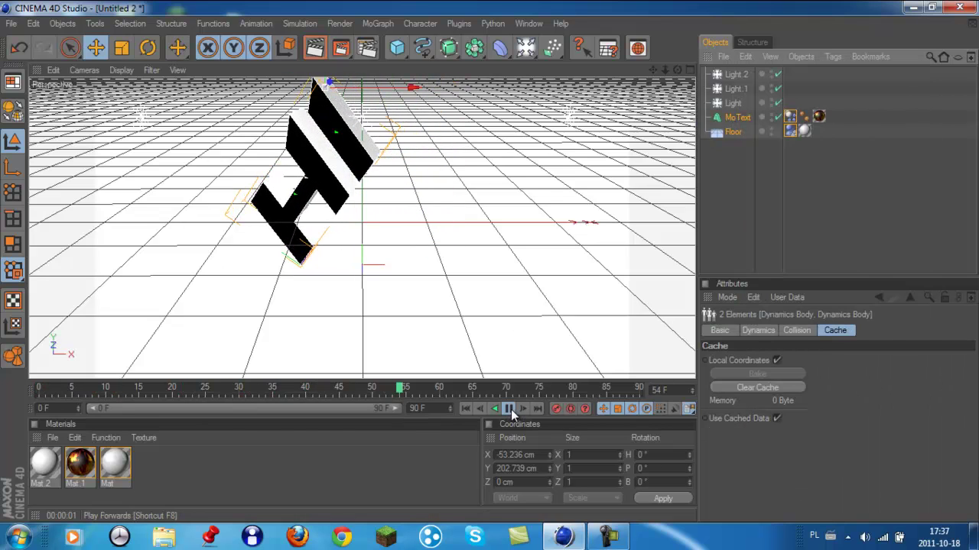
pyautogui.click(510, 409)
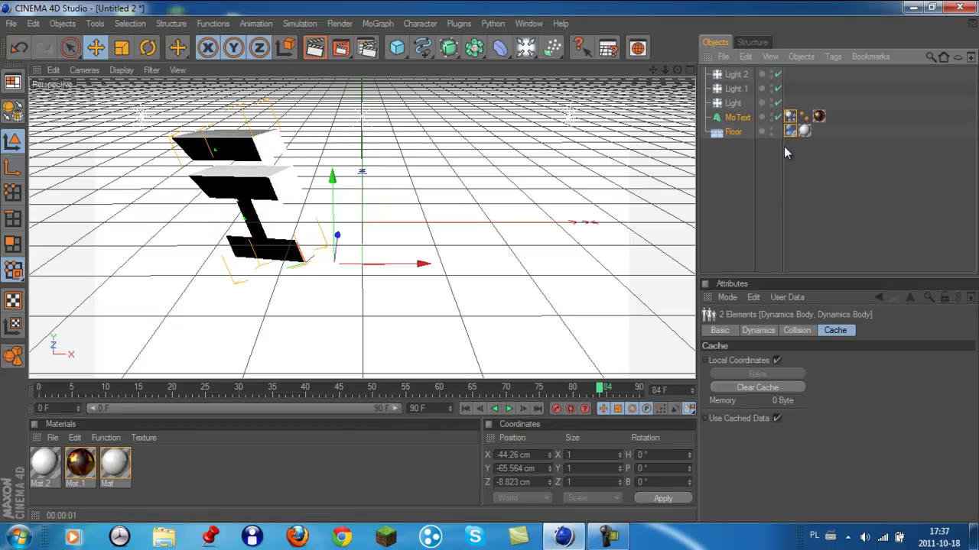
# Step: Set the trigger of the MoText's Dynamics Body tag to Immediately
pyautogui.click(789, 116)
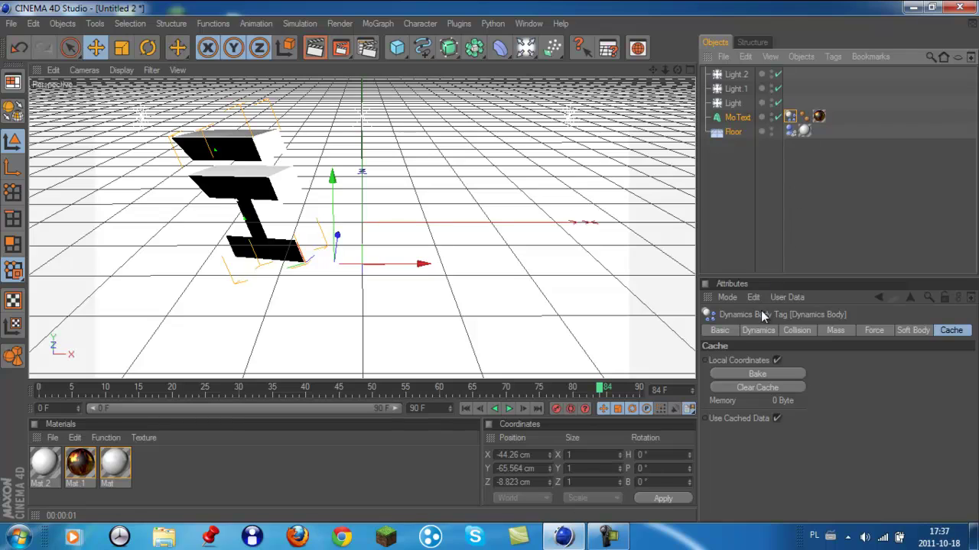
pyautogui.click(759, 330)
pyautogui.click(822, 422)
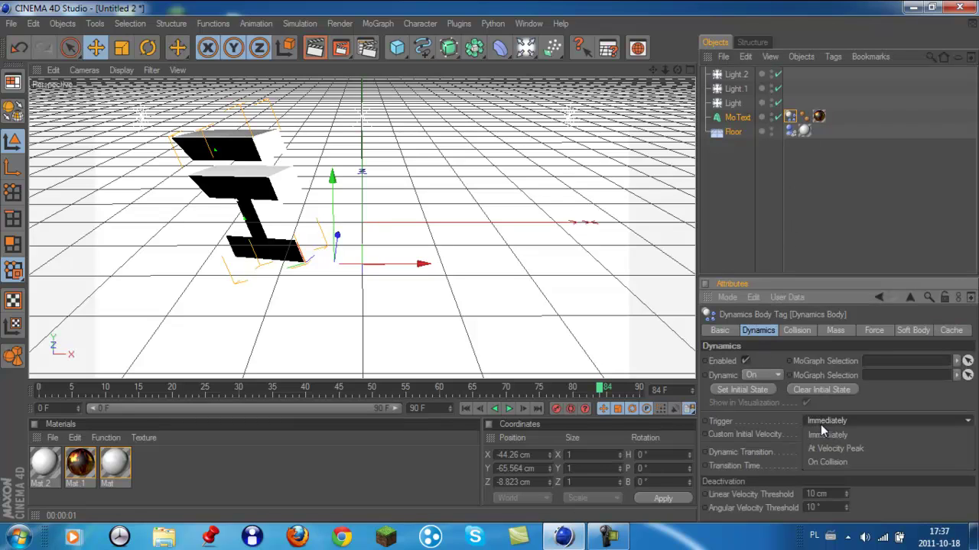
pyautogui.click(831, 433)
# Step: Set the MoText's collision shape to Box and play the simulation to test the fall
pyautogui.click(796, 329)
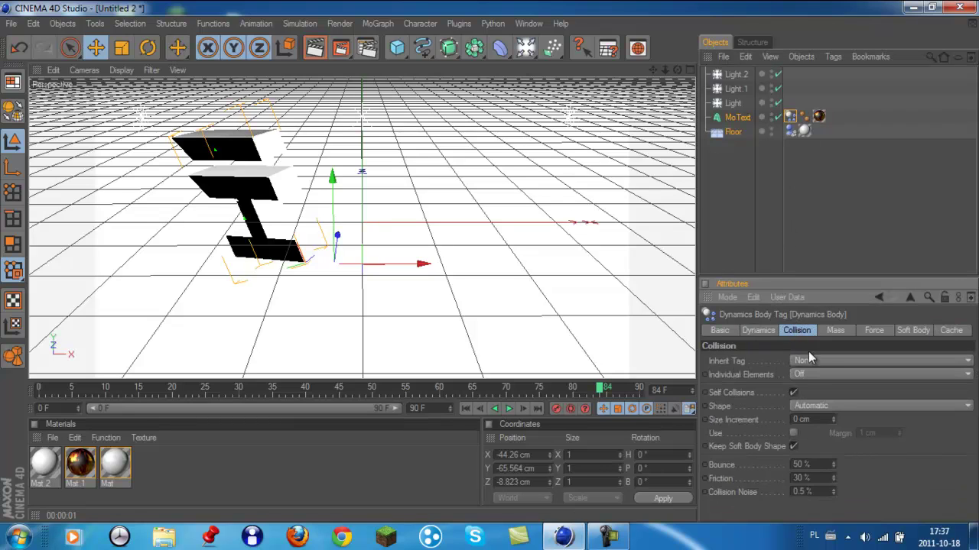
pyautogui.click(816, 406)
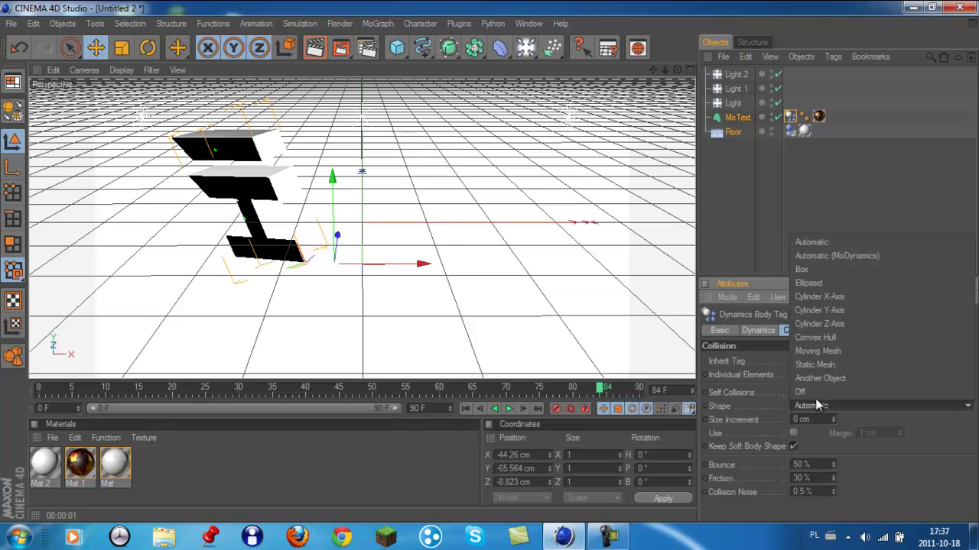
pyautogui.click(832, 270)
pyautogui.click(510, 409)
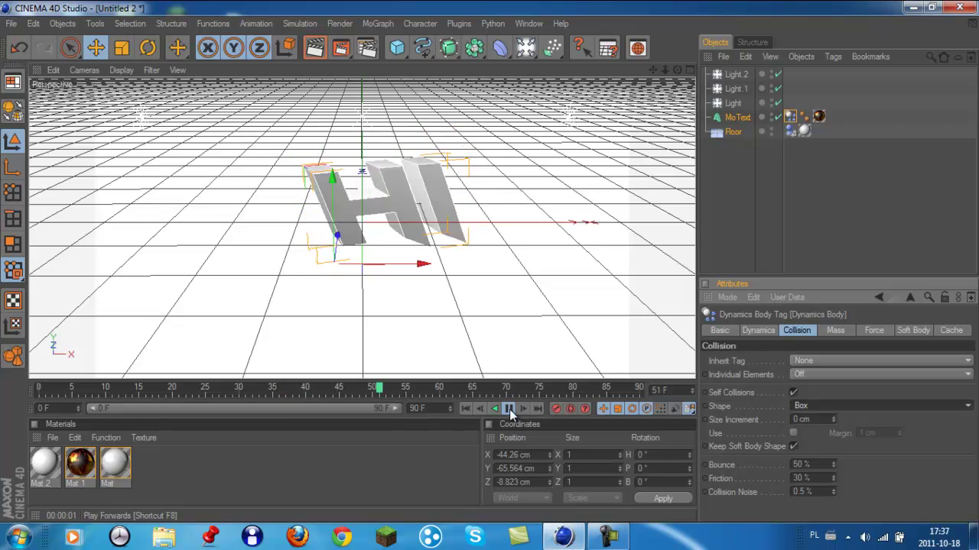
pyautogui.click(509, 409)
# Step: Change the MoText's collision shape to Ellipsoid and play the simulation, stopping at frame 65
pyautogui.click(814, 408)
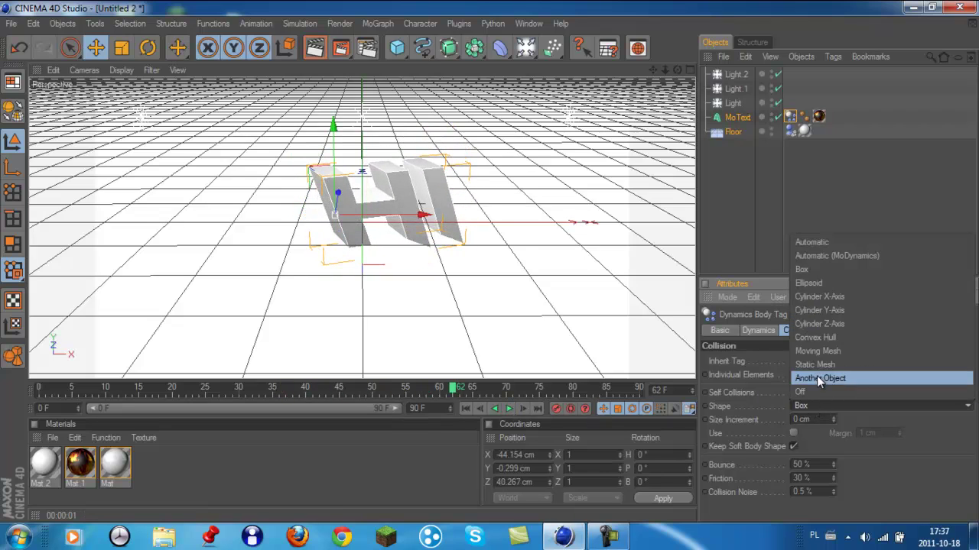
pyautogui.click(830, 284)
pyautogui.click(509, 411)
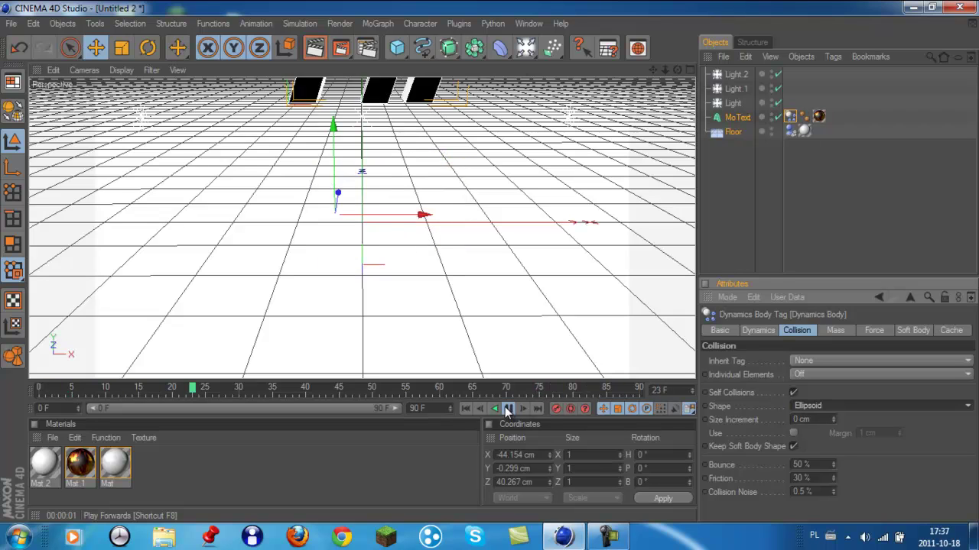
pyautogui.click(508, 410)
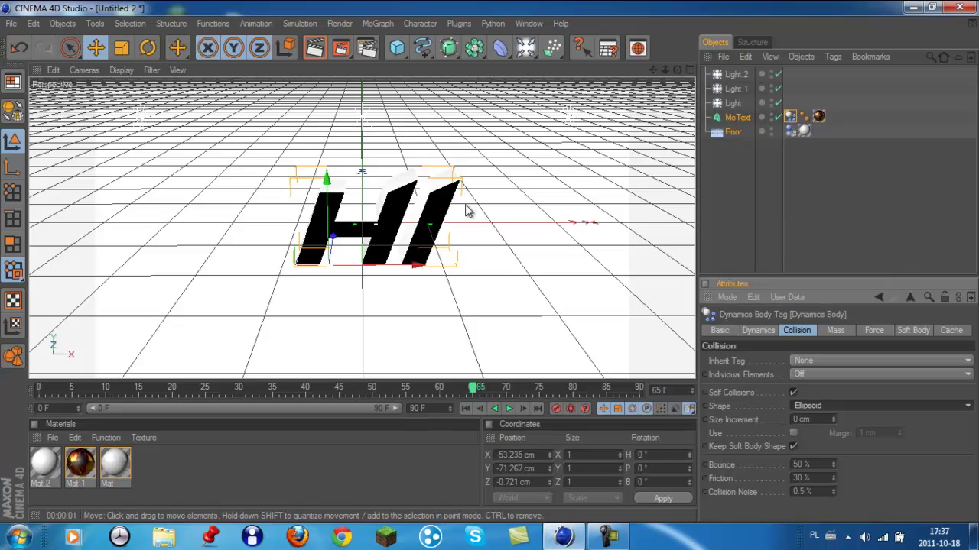
# Step: Frame the text slightly wider, add a camera at that view, and look through it
pyautogui.scroll(-1, 551, 96)
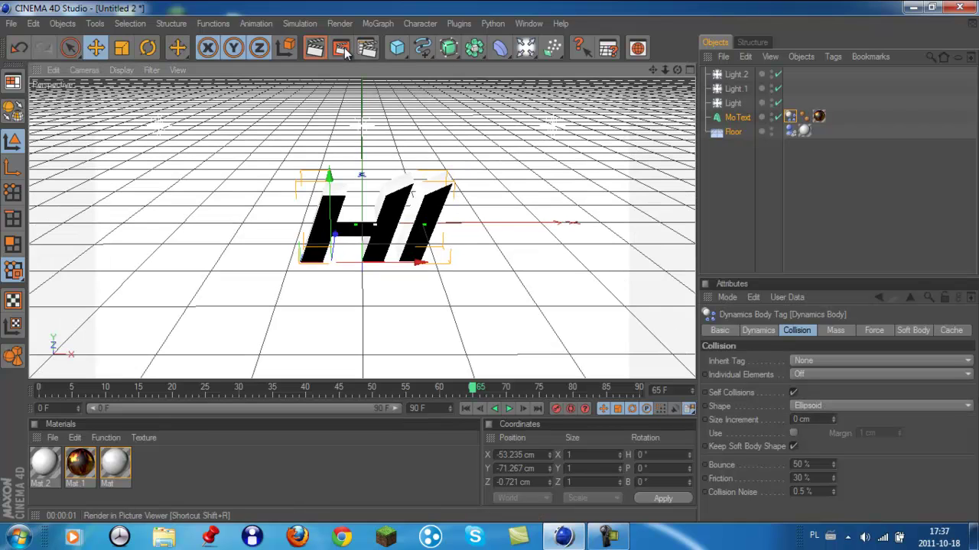
pyautogui.moveTo(526, 50); pyautogui.dragTo(579, 140)
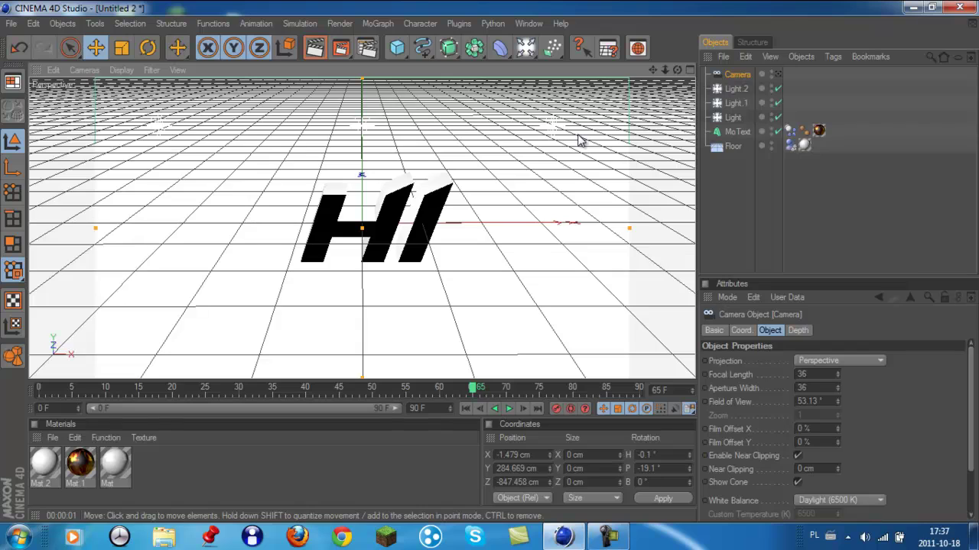
pyautogui.click(776, 74)
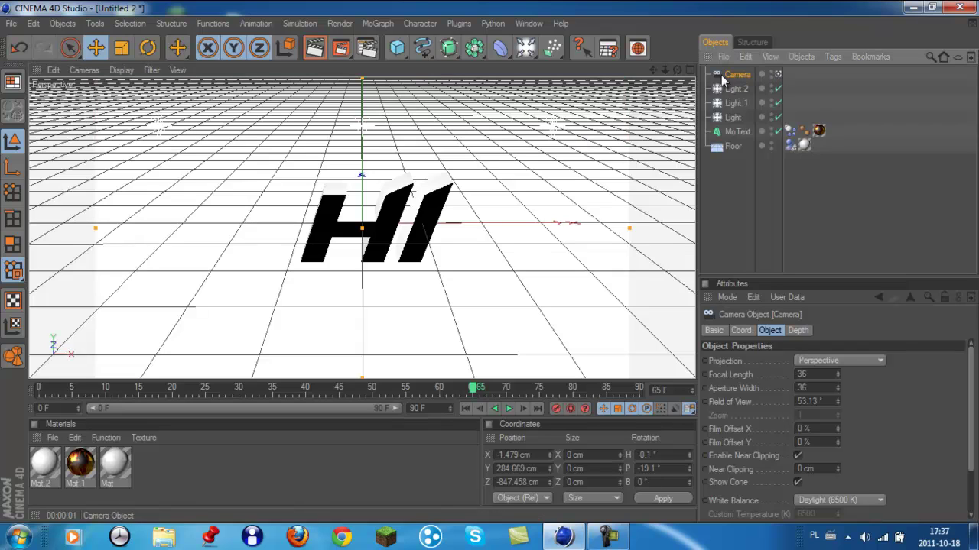
pyautogui.click(84, 70)
pyautogui.click(186, 92)
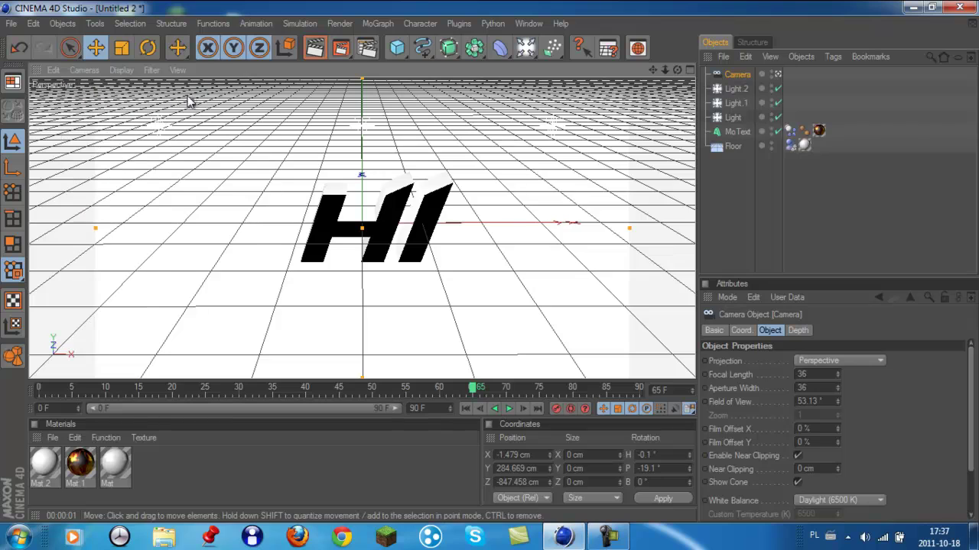
# Step: Render a preview of the camera view, then select the MoText object
pyautogui.click(493, 268)
pyautogui.click(314, 47)
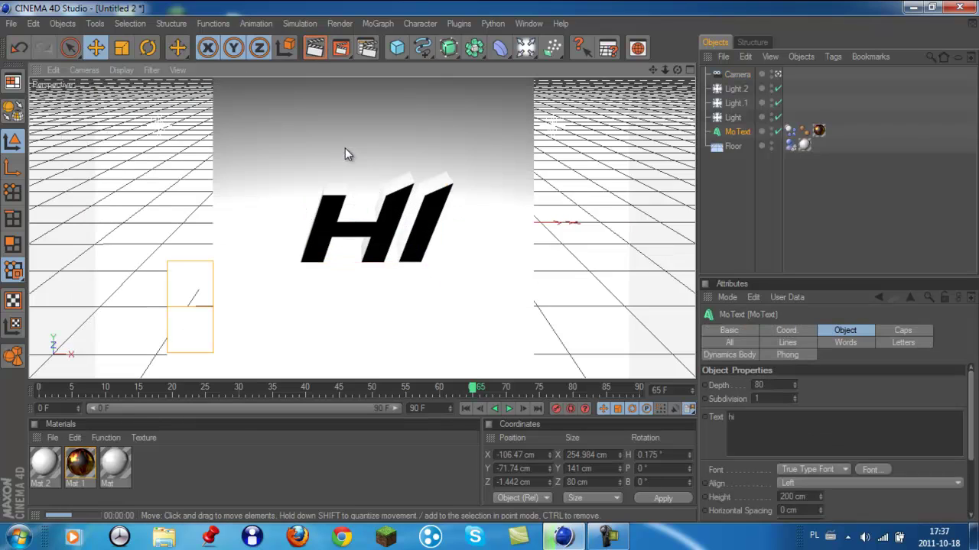
pyautogui.click(728, 135)
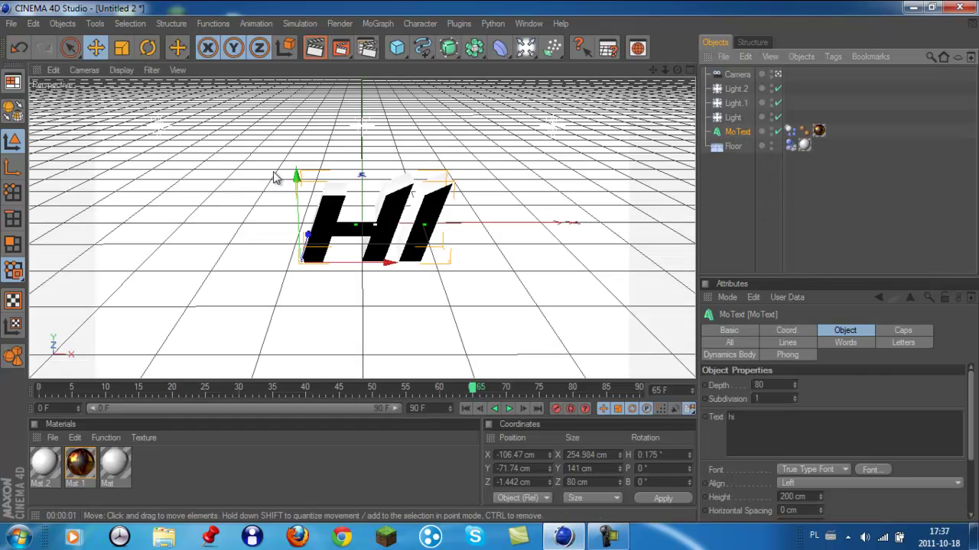
# Step: Return the animation to frame 0 and play the text's fall from the start, stopping at about frame 60
pyautogui.click(508, 409)
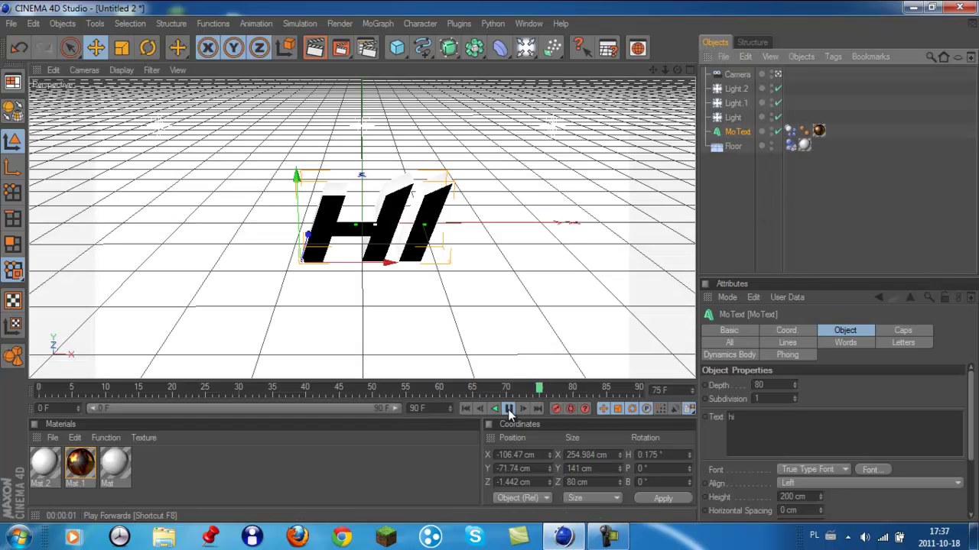
pyautogui.click(510, 410)
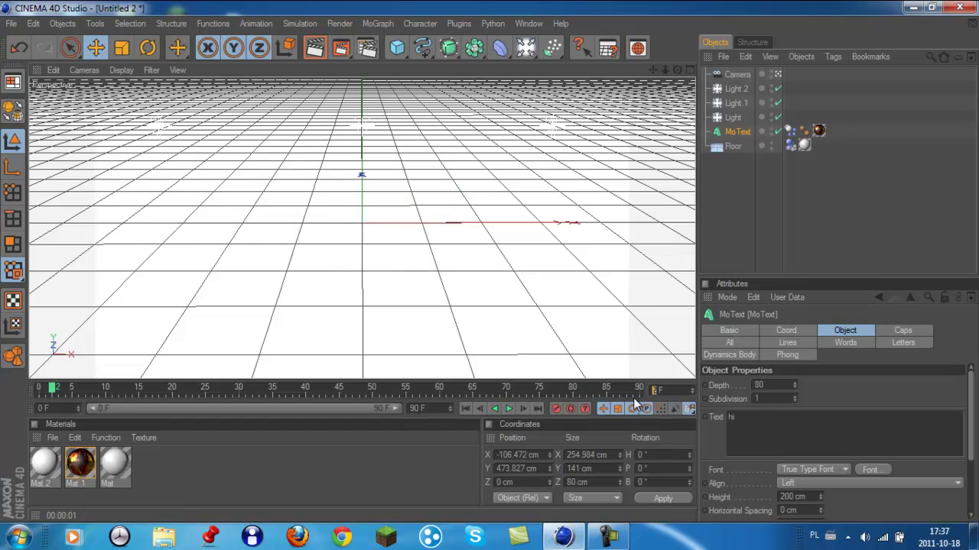
pyautogui.write('0')
pyautogui.click(402, 441)
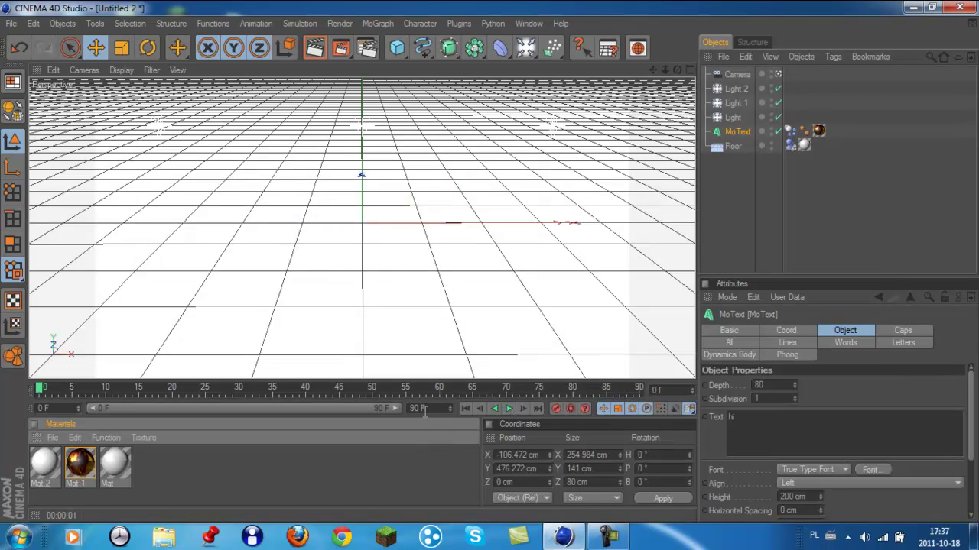
pyautogui.click(509, 409)
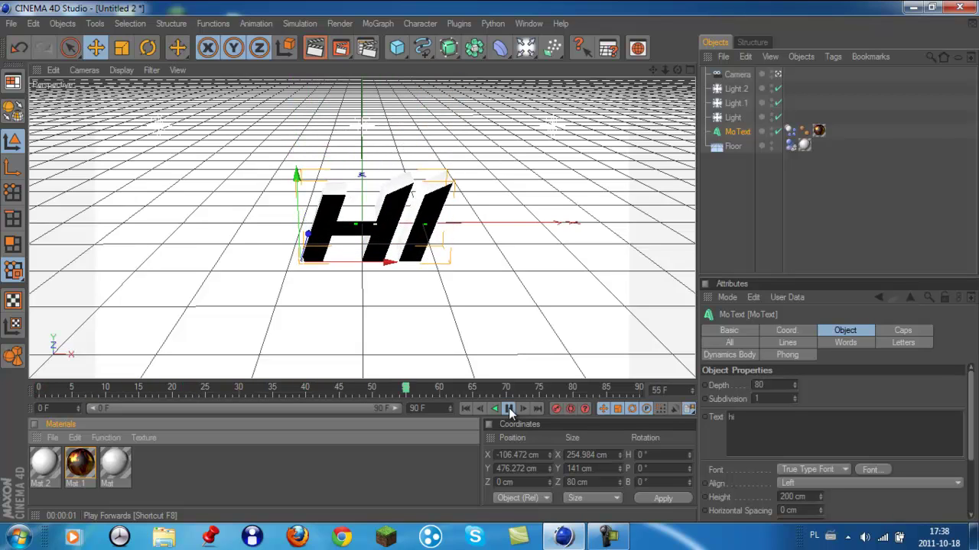
pyautogui.click(510, 409)
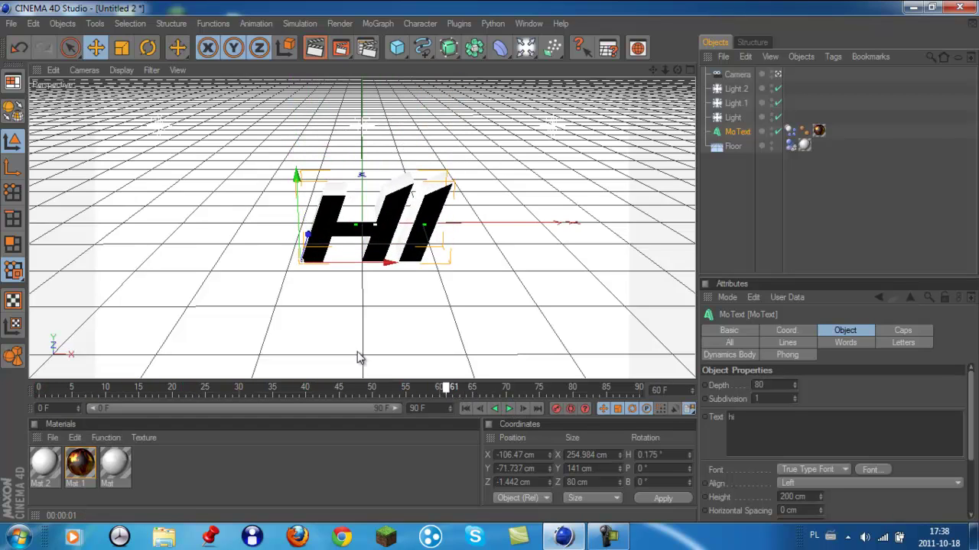
# Step: Record a keyframe for the MoText at frame 0, briefly play the animation, and return to frame 0
pyautogui.click(39, 388)
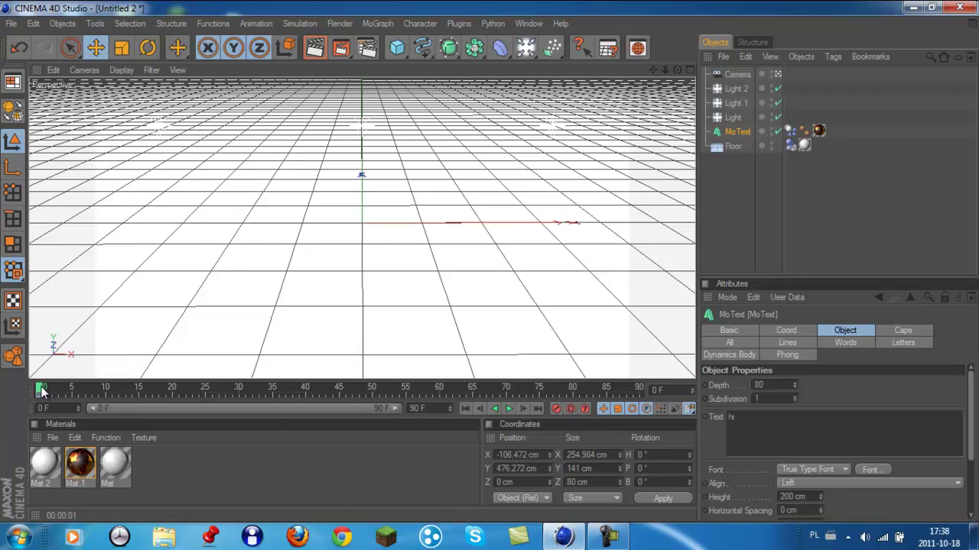
pyautogui.moveTo(42, 391); pyautogui.dragTo(287, 393)
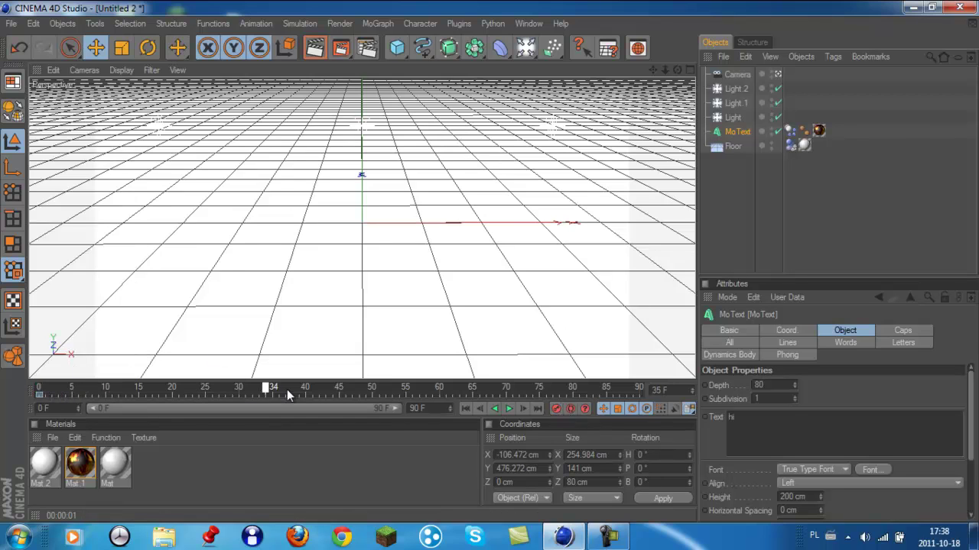
pyautogui.click(509, 410)
pyautogui.click(510, 409)
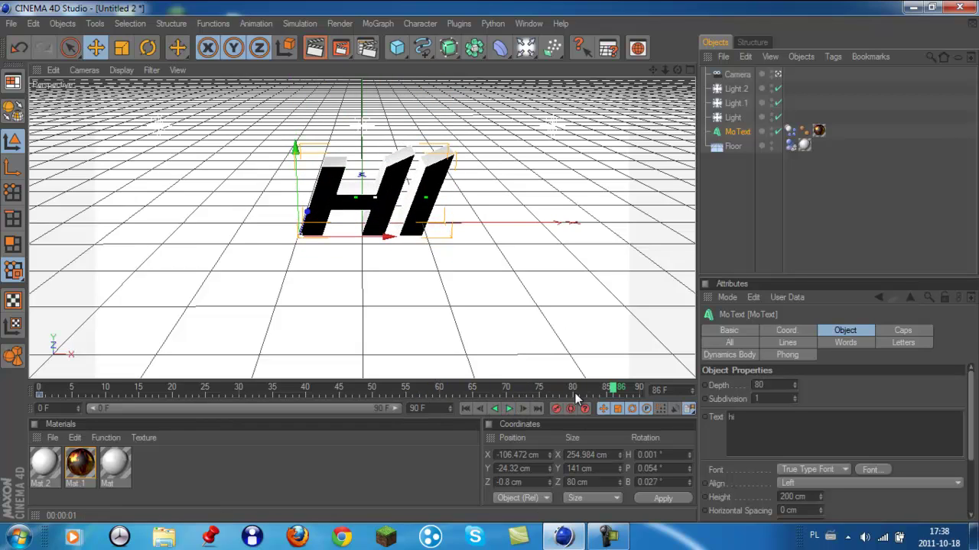
pyautogui.moveTo(616, 390); pyautogui.dragTo(37, 369)
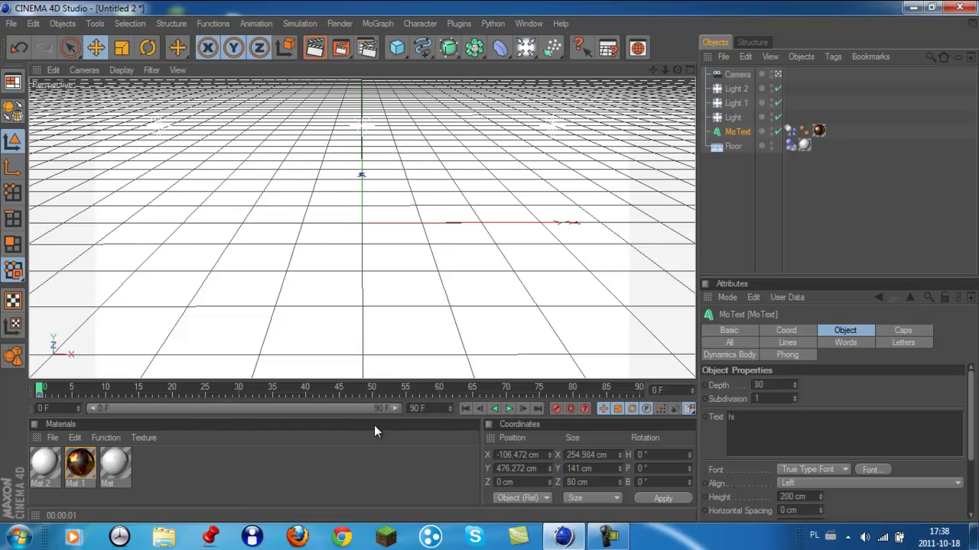
# Step: Play the fall until the text has landed and record a keyframe for the MoText at frame 60
pyautogui.click(508, 410)
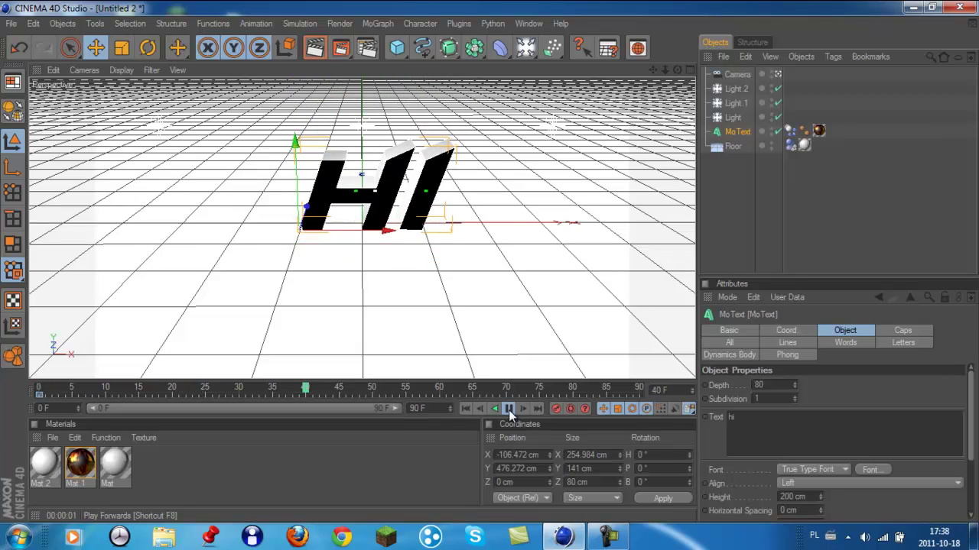
pyautogui.click(509, 410)
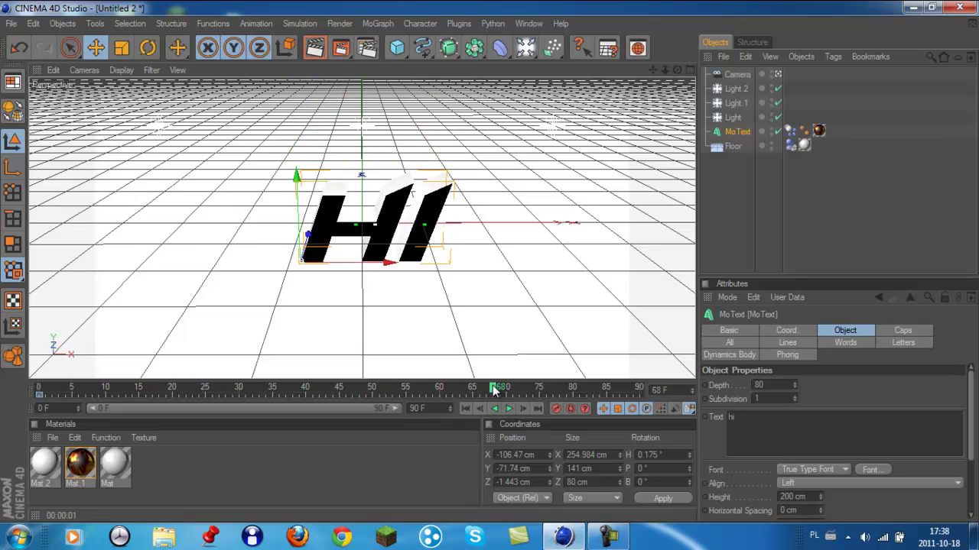
pyautogui.moveTo(493, 390); pyautogui.dragTo(443, 389)
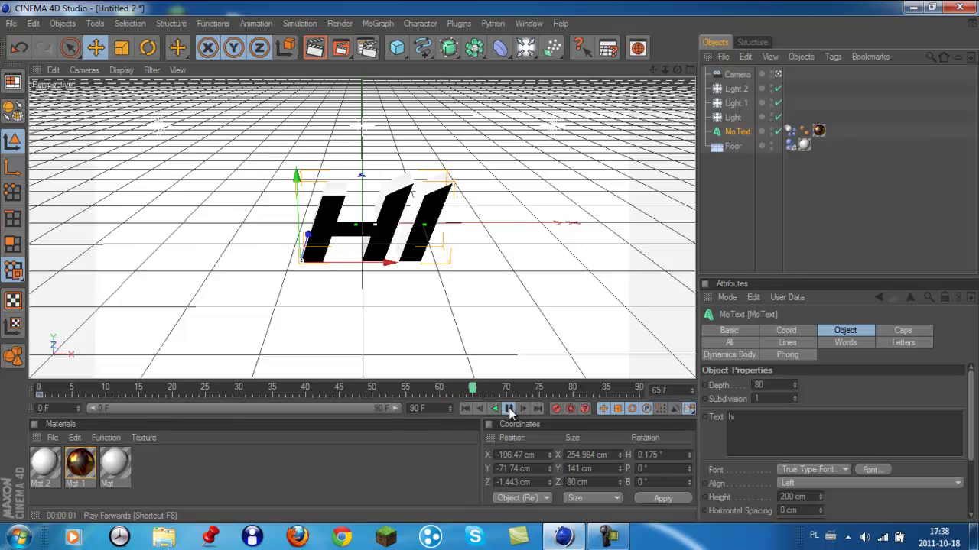
pyautogui.click(509, 410)
pyautogui.moveTo(494, 391); pyautogui.dragTo(443, 389)
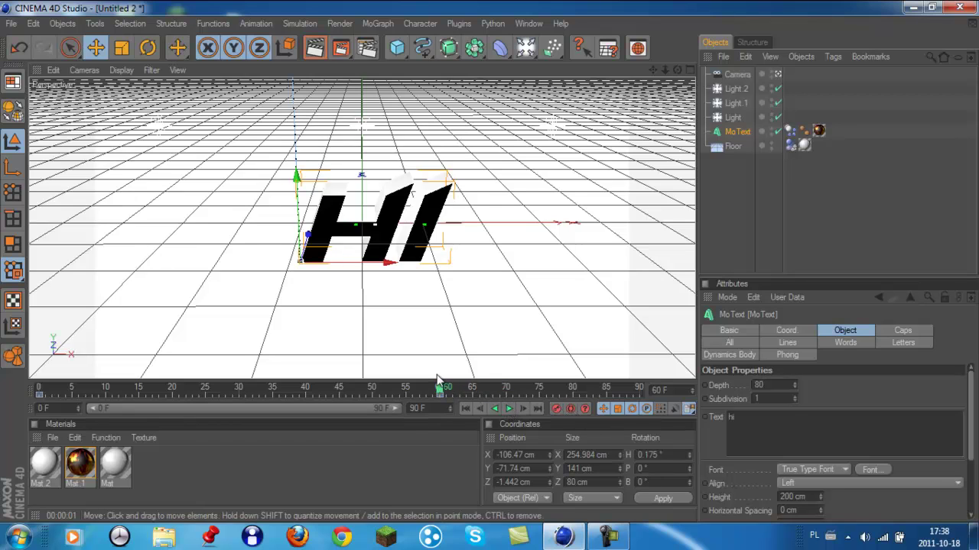
# Step: Extend the end of the animation to frame 150 and shift the visible timeline range to frames 35–125
pyautogui.click(405, 436)
pyautogui.moveTo(257, 410); pyautogui.dragTo(295, 410)
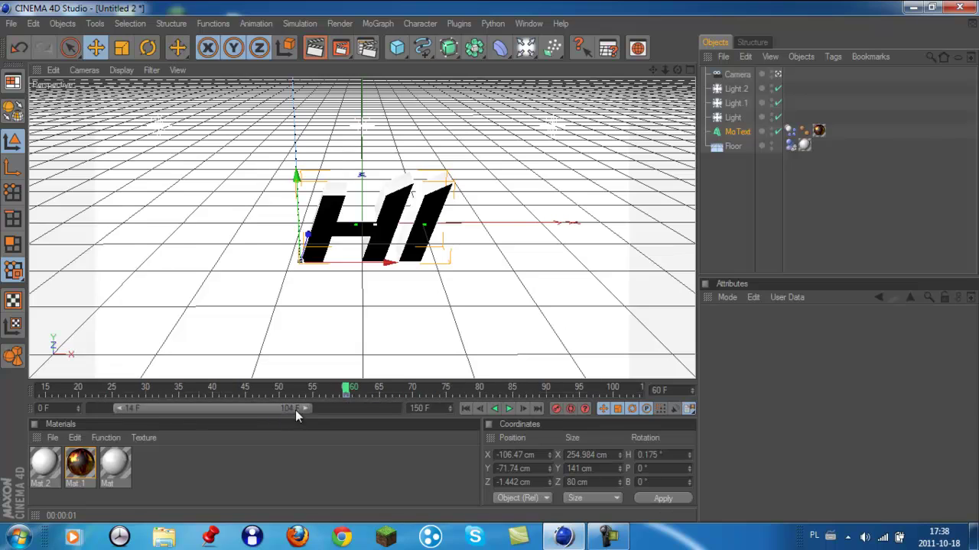
pyautogui.moveTo(652, 392); pyautogui.dragTo(655, 391)
pyautogui.moveTo(270, 417); pyautogui.dragTo(333, 406)
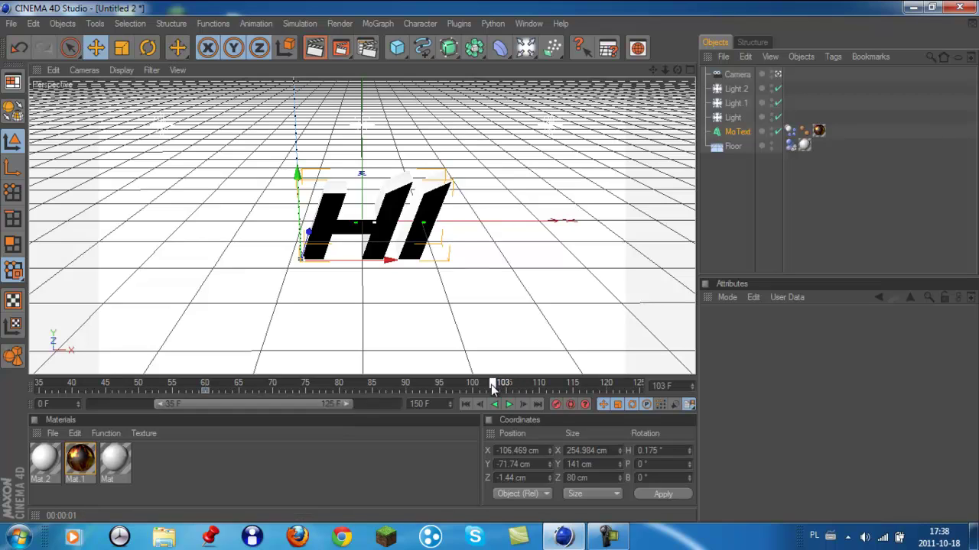
# Step: At frame 120, move the camera in until the text fills the view and record a keyframe for the MoText
pyautogui.moveTo(526, 384); pyautogui.dragTo(588, 379)
pyautogui.moveTo(664, 70); pyautogui.dragTo(596, 269)
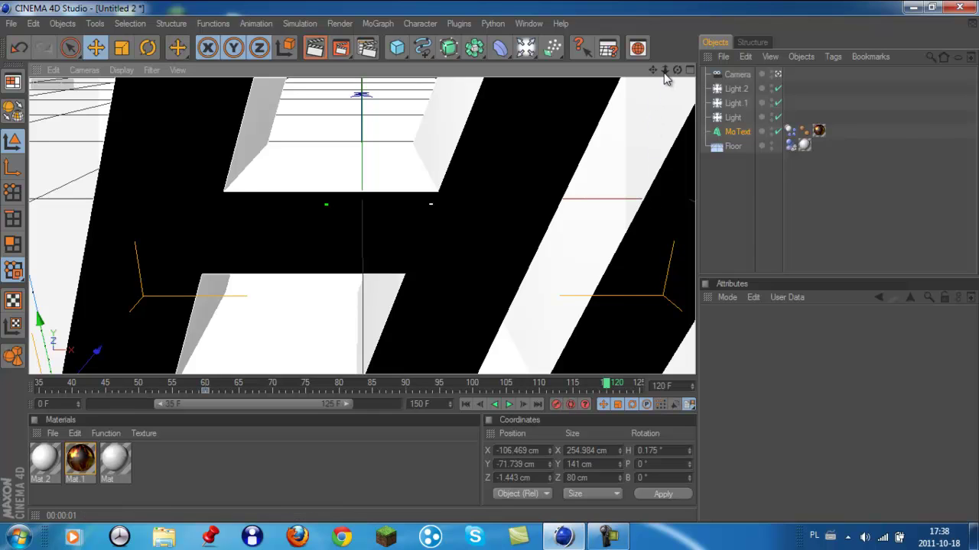
pyautogui.moveTo(665, 70)
pyautogui.mouseDown()
pyautogui.moveTo(478, 268)
pyautogui.moveTo(492, 262)
pyautogui.mouseUp()
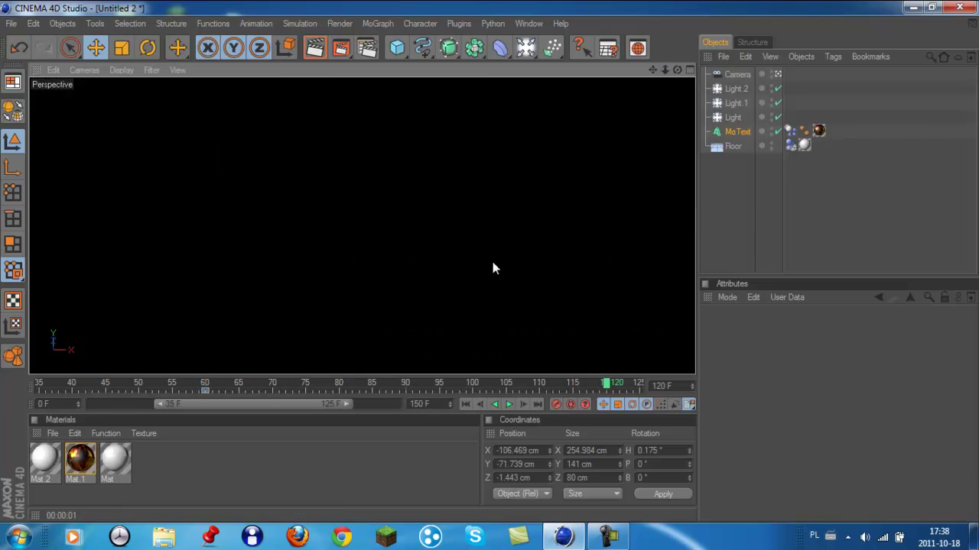
pyautogui.click(558, 407)
# Step: Play the animation, reset the visible timeline range to frames 0–90, and replay from frame 0
pyautogui.click(509, 405)
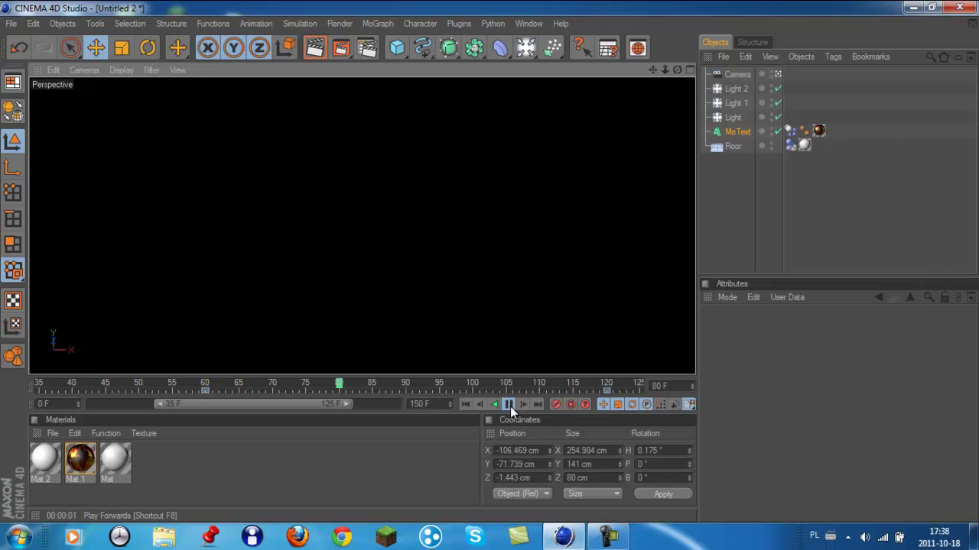
pyautogui.click(508, 404)
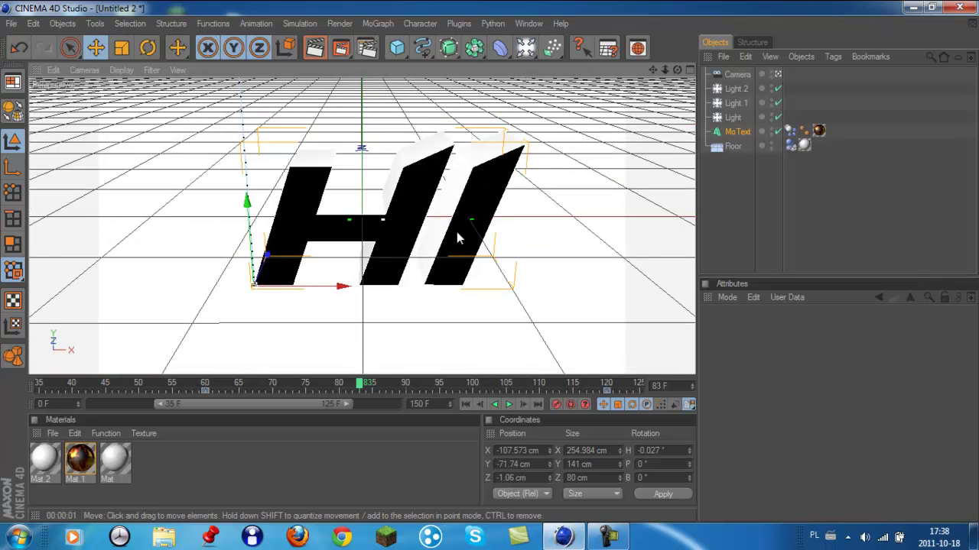
pyautogui.moveTo(360, 386); pyautogui.dragTo(26, 382)
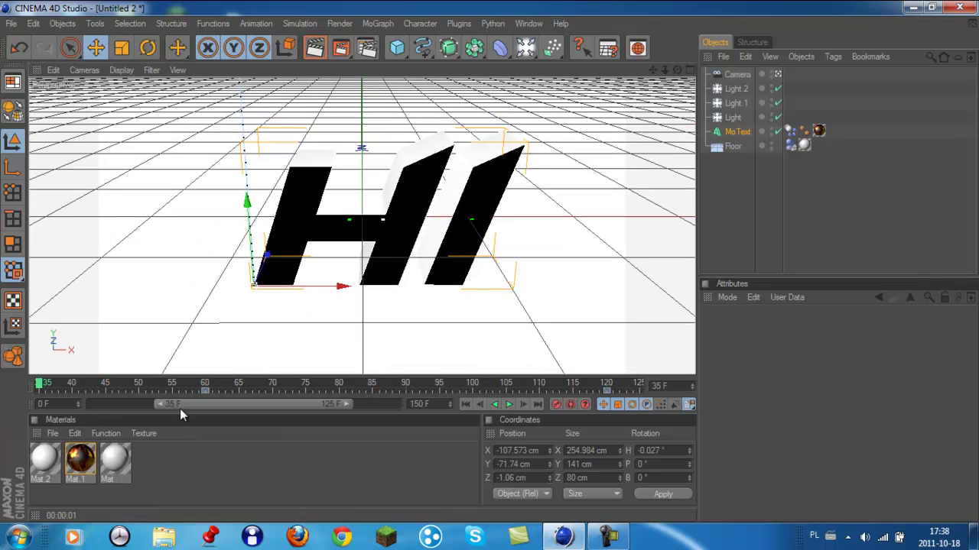
pyautogui.moveTo(180, 410); pyautogui.dragTo(115, 397)
pyautogui.moveTo(277, 386); pyautogui.dragTo(40, 384)
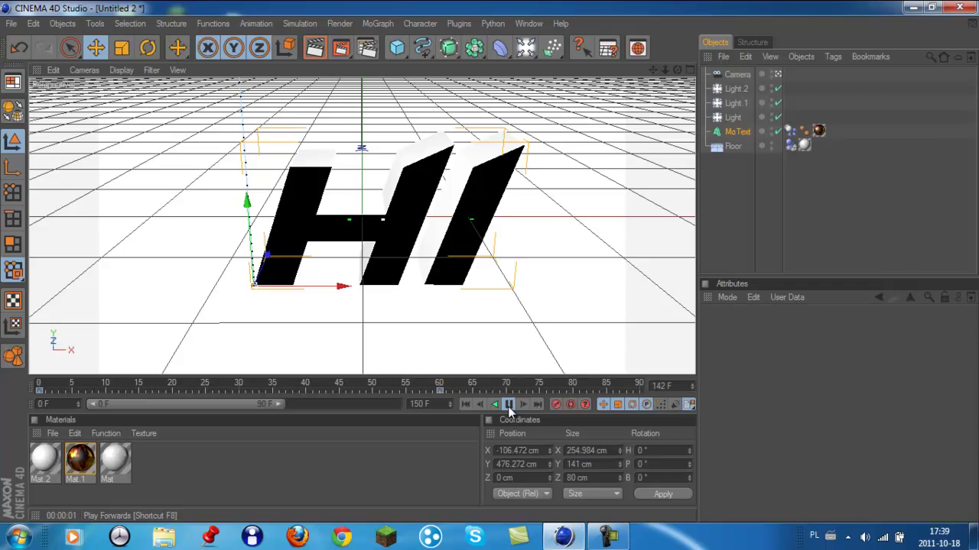
pyautogui.click(507, 406)
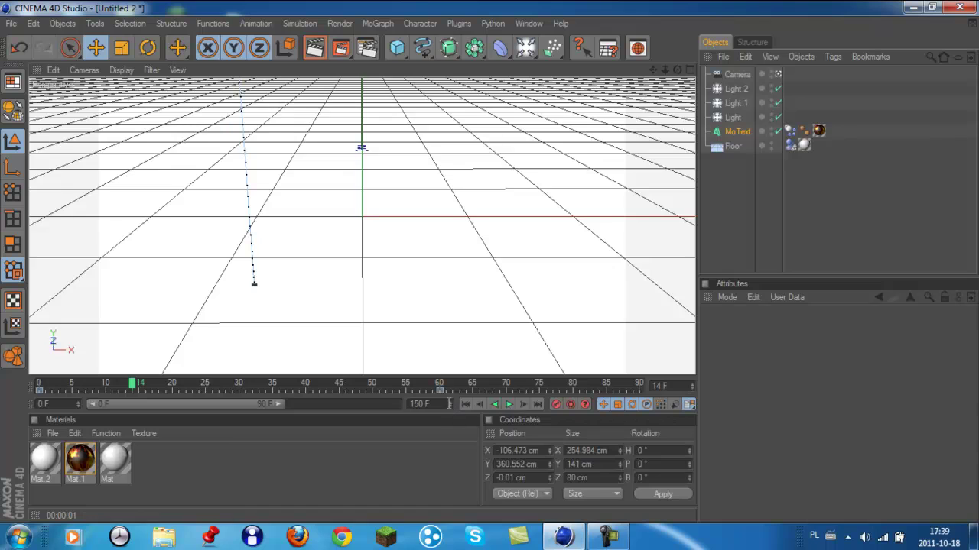
pyautogui.click(609, 539)
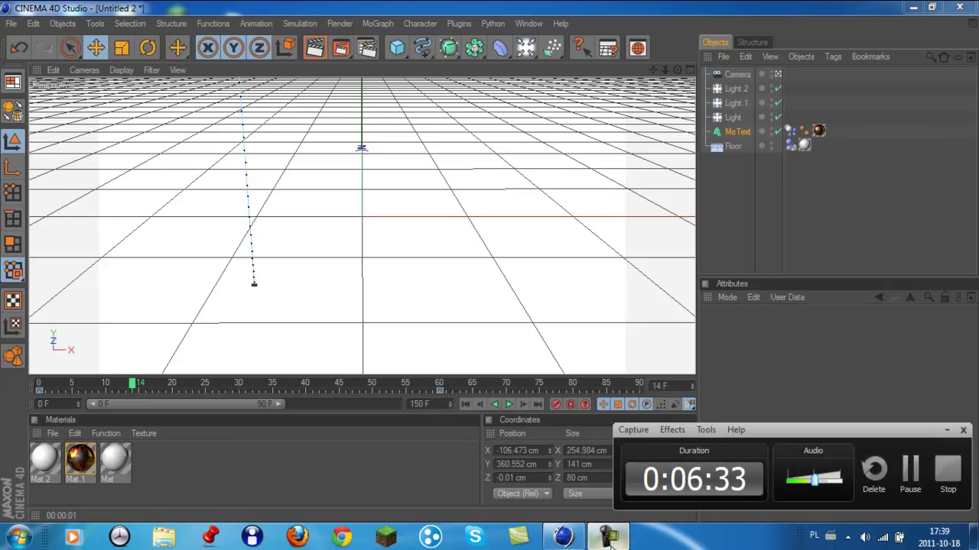
pyautogui.click(947, 430)
# Step: Pull the camera back to frame the text wider, clear the selection, and replay the animation
pyautogui.click(510, 405)
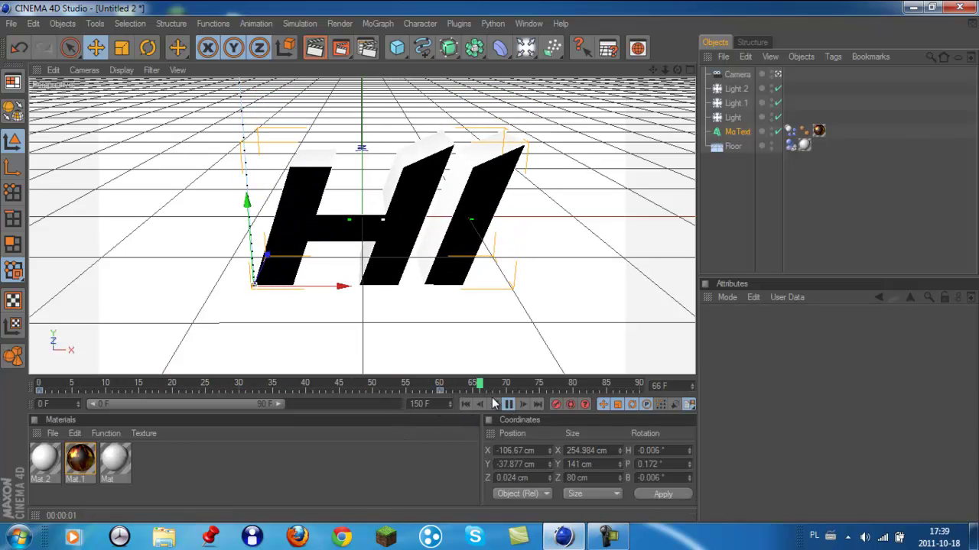
pyautogui.click(508, 405)
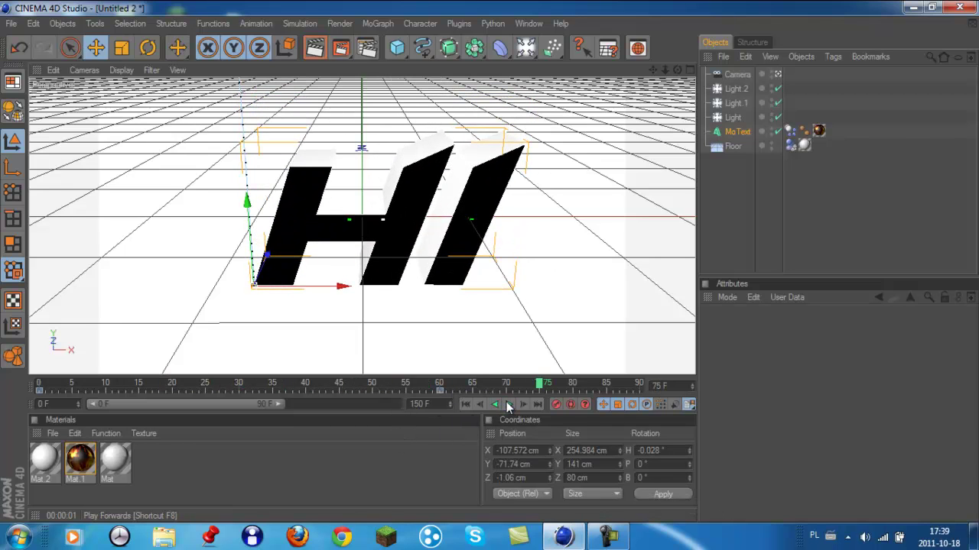
pyautogui.click(586, 155)
pyautogui.scroll(-5, 586, 155)
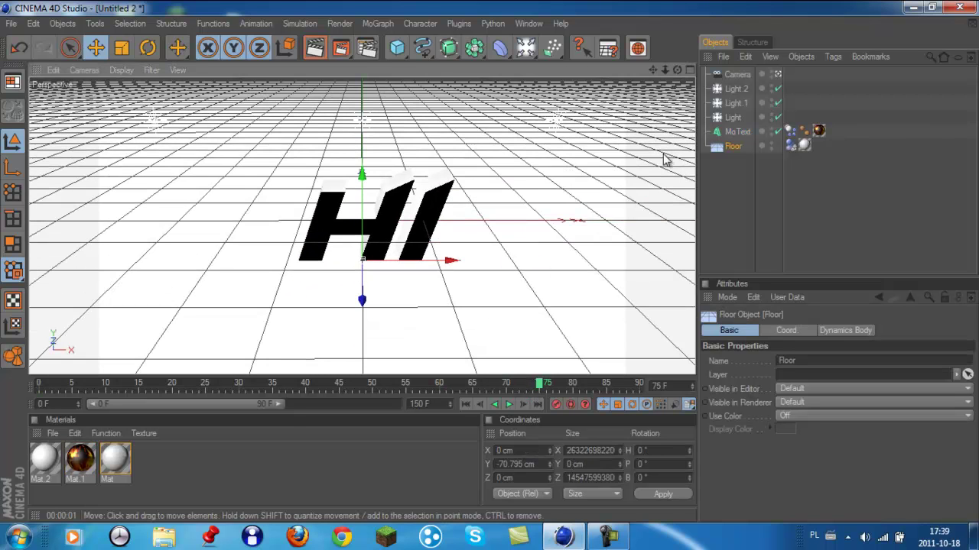
pyautogui.click(533, 240)
pyautogui.click(508, 405)
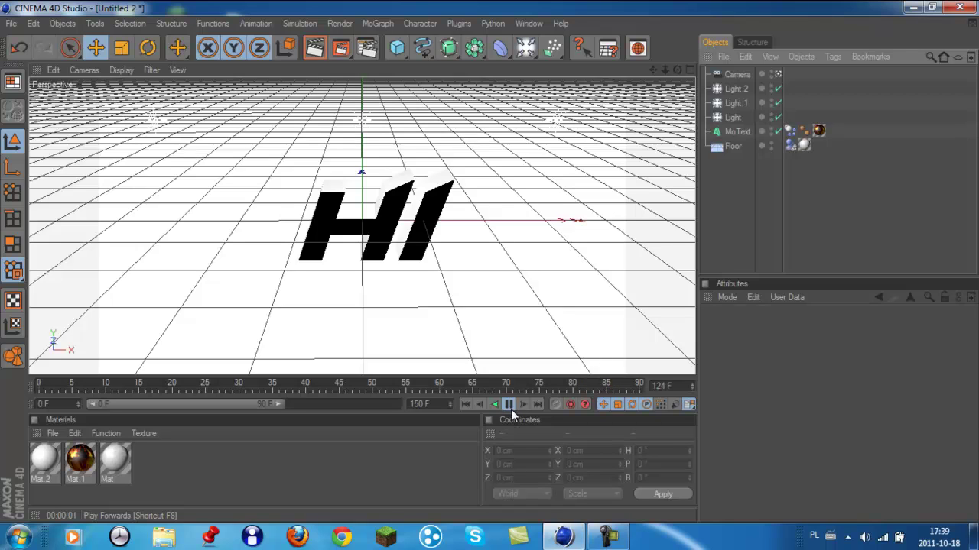
pyautogui.click(509, 406)
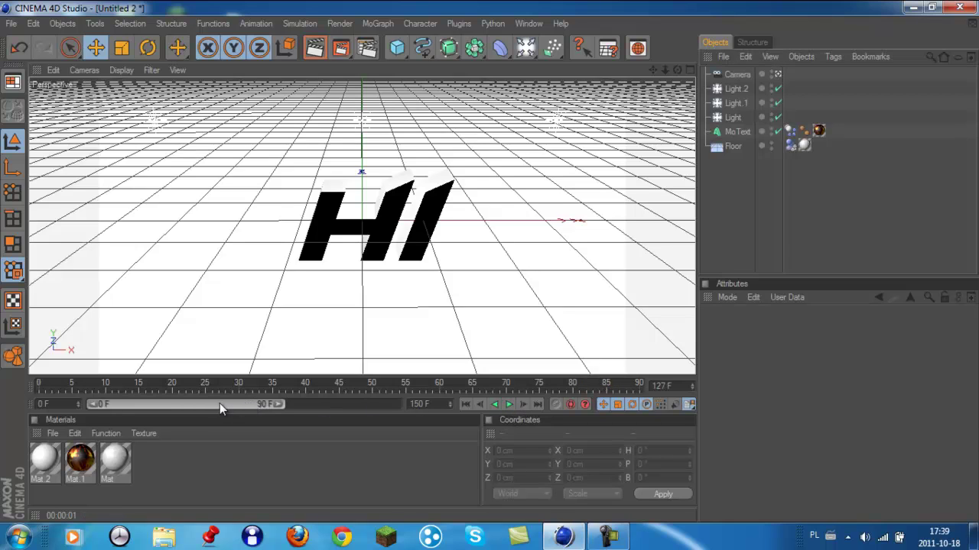
# Step: Select the camera, bring the timeline back to frame 0, and record a keyframe for the camera
pyautogui.moveTo(219, 403); pyautogui.dragTo(288, 404)
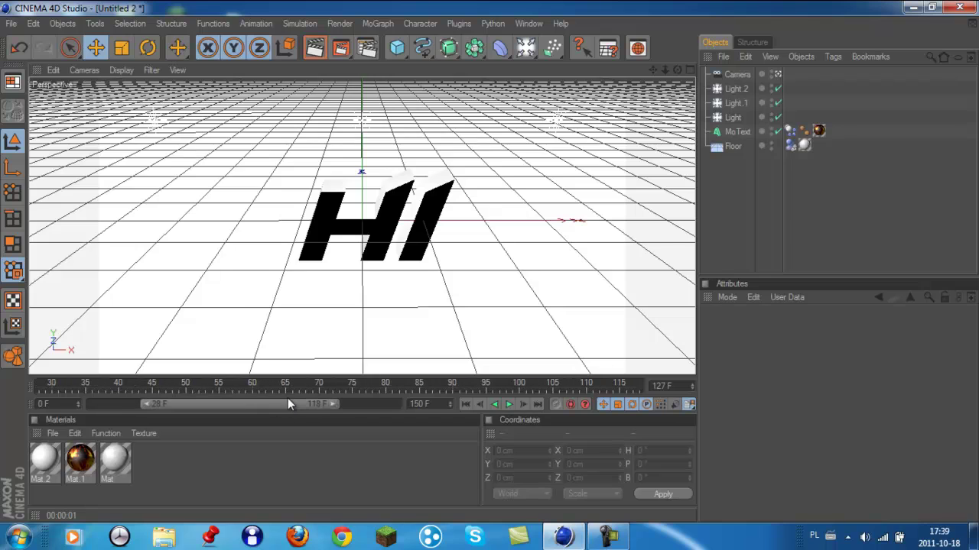
pyautogui.click(737, 74)
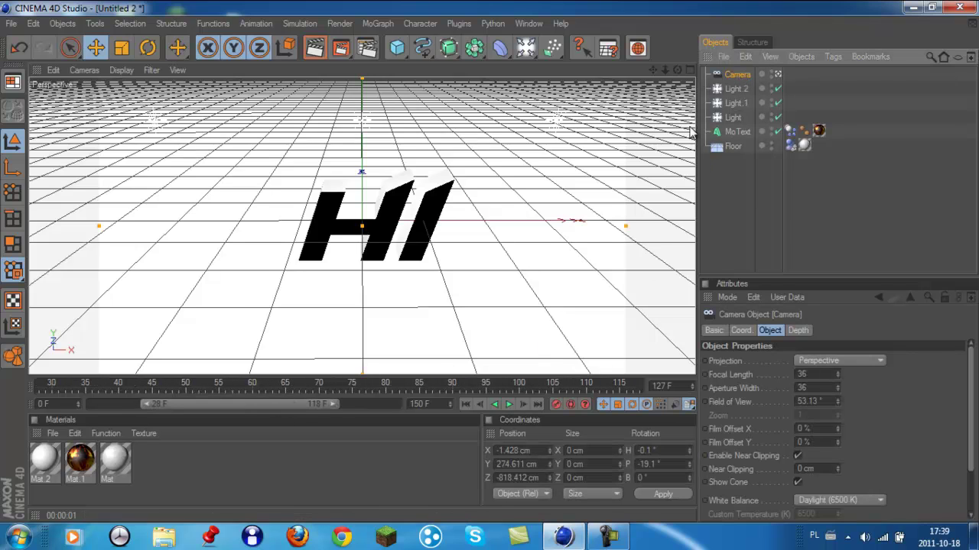
pyautogui.moveTo(244, 404); pyautogui.dragTo(315, 393)
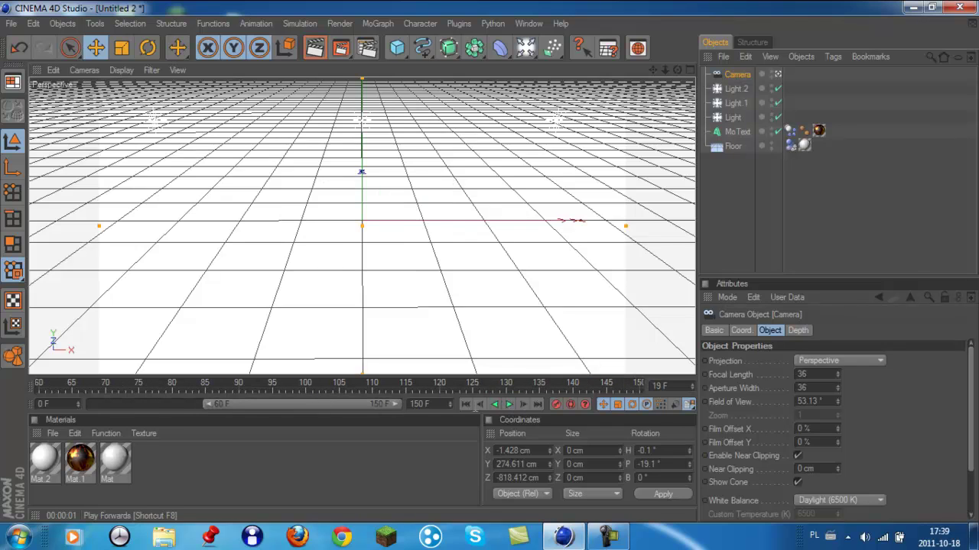
pyautogui.moveTo(352, 406)
pyautogui.mouseDown()
pyautogui.moveTo(201, 405)
pyautogui.moveTo(38, 358)
pyautogui.mouseUp()
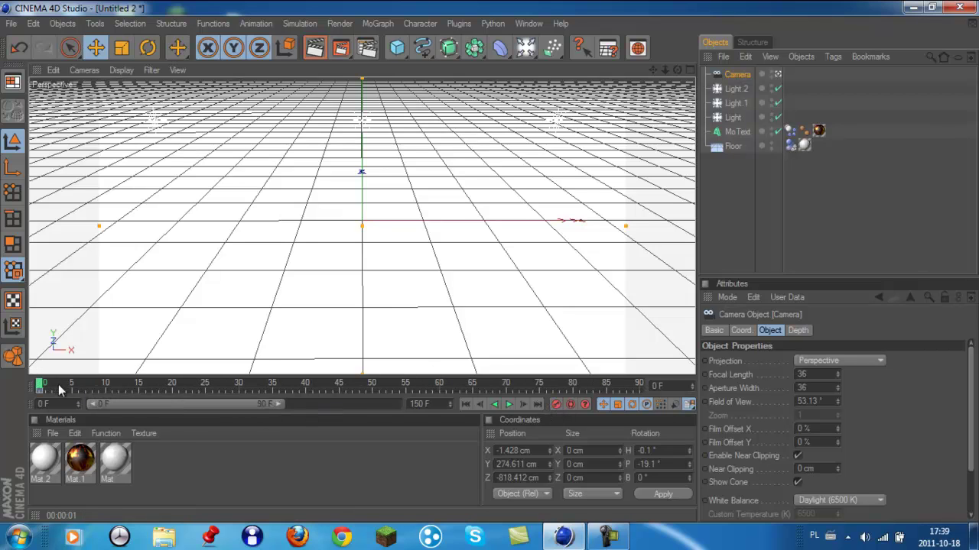
# Step: Record a keyframe for the camera at frame 60, and play the animation to check it
pyautogui.moveTo(43, 388); pyautogui.dragTo(437, 383)
pyautogui.moveTo(232, 403); pyautogui.dragTo(329, 403)
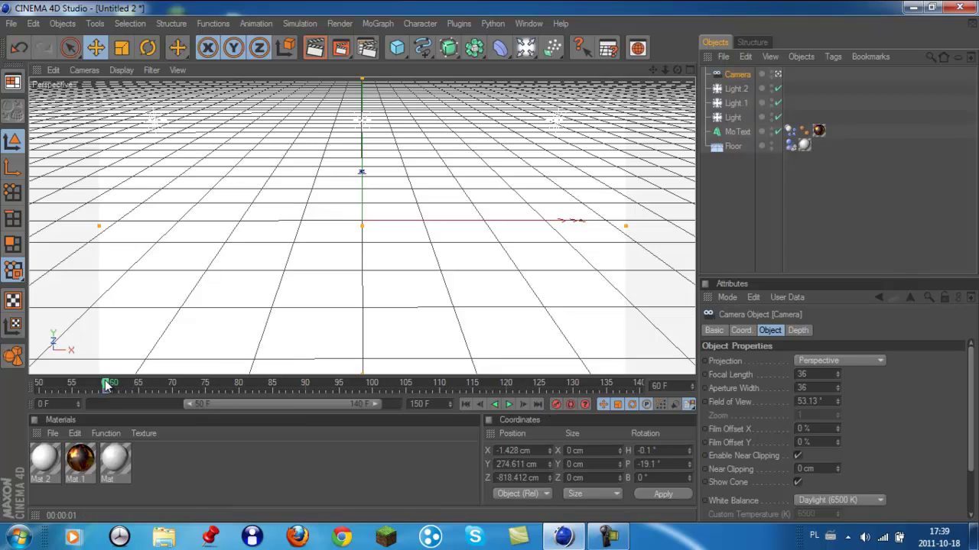
pyautogui.moveTo(106, 386); pyautogui.dragTo(613, 386)
pyautogui.click(509, 405)
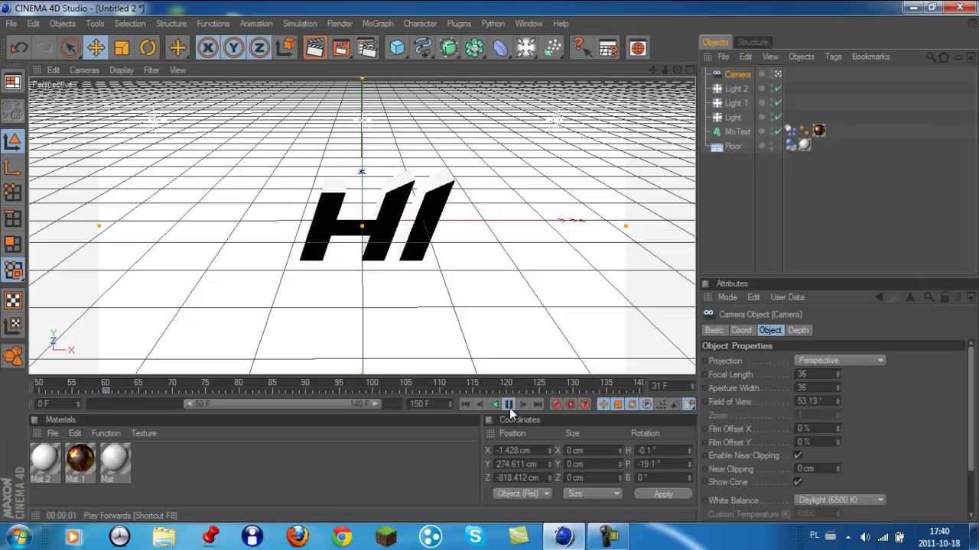
pyautogui.click(509, 404)
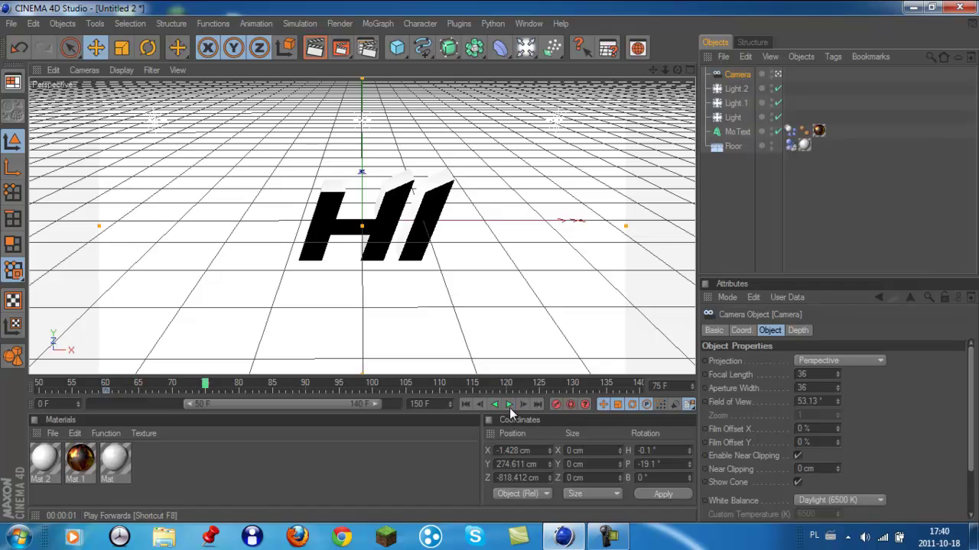
# Step: At frame 100, move the camera in until the text fills the view, record a keyframe, and replay the animation
pyautogui.moveTo(195, 386); pyautogui.dragTo(375, 390)
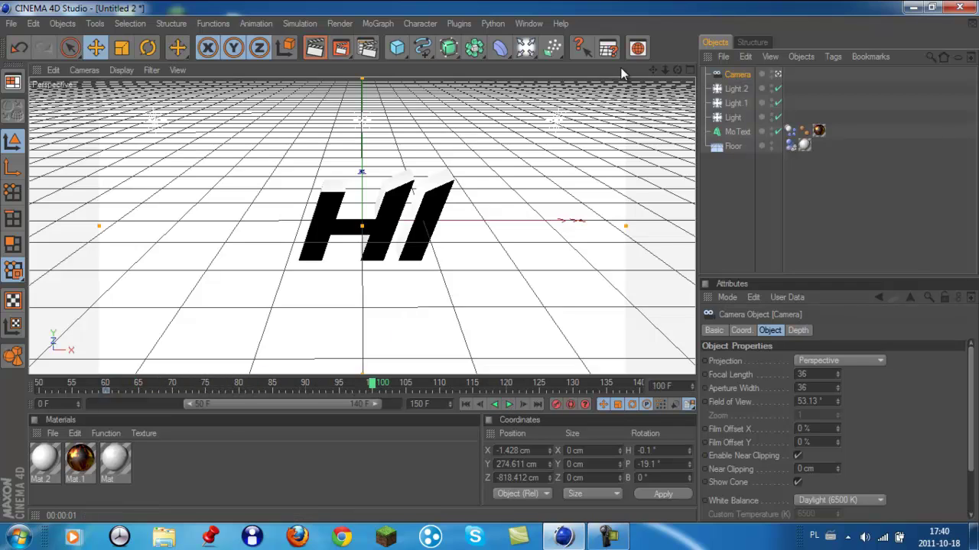
pyautogui.moveTo(663, 70); pyautogui.dragTo(624, 175)
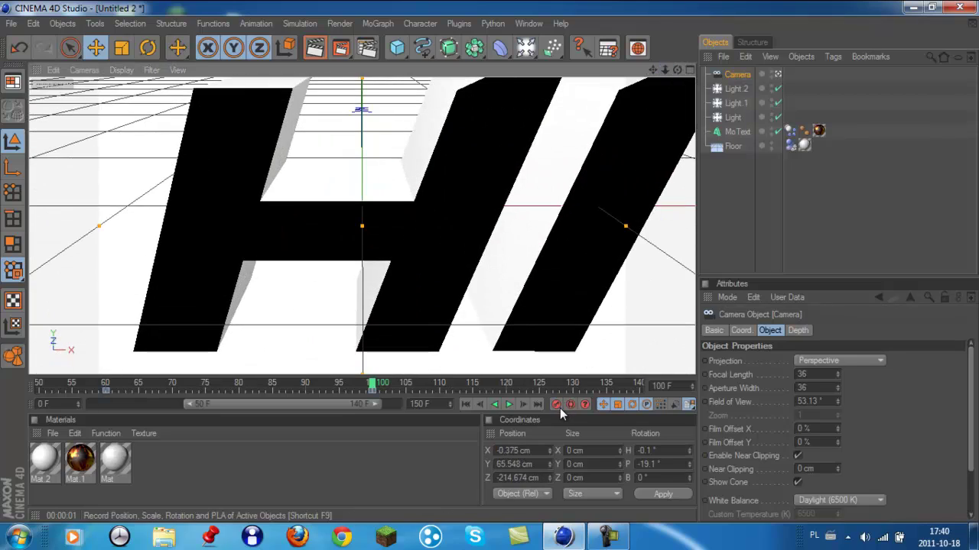
pyautogui.click(508, 405)
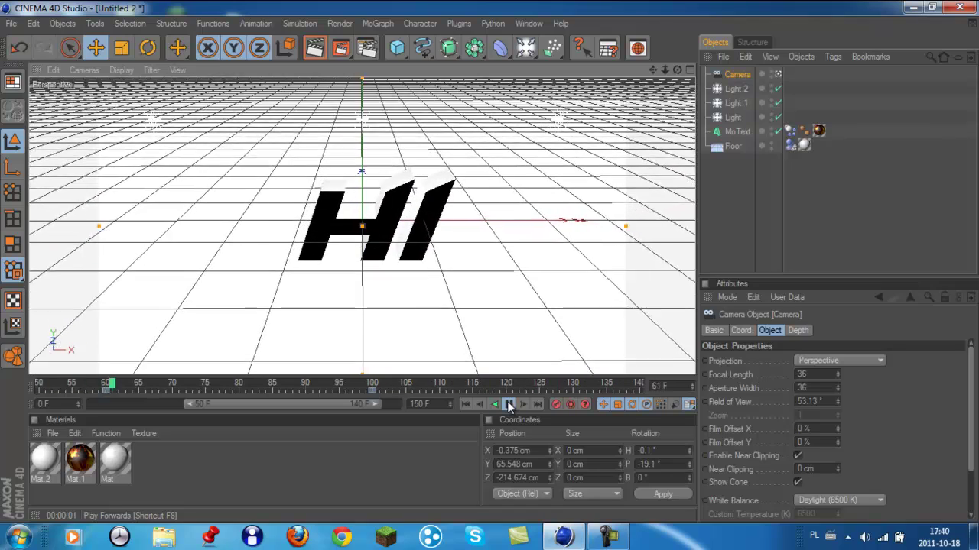
pyautogui.click(508, 405)
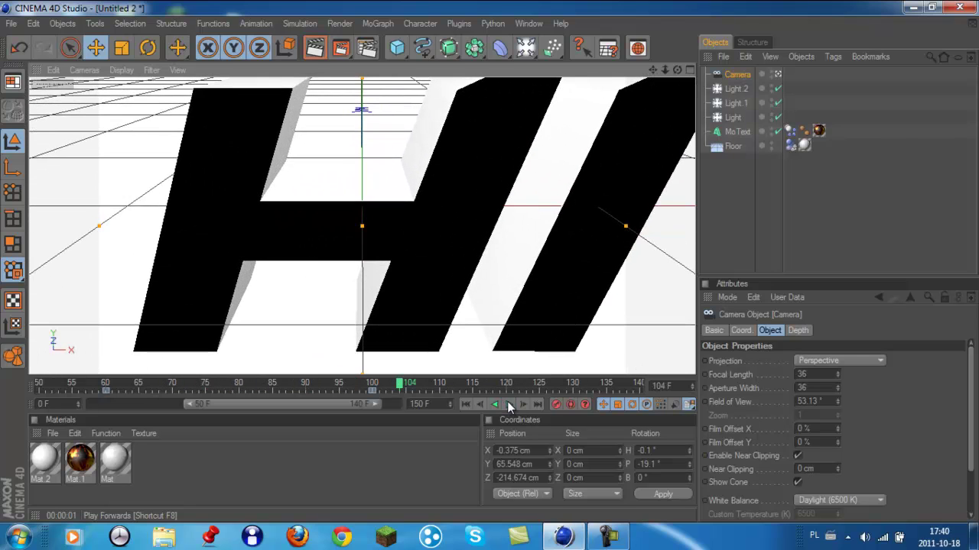
# Step: Set the render anti-aliasing to Best with the Animation filter and a maximum level of 2x2
pyautogui.click(367, 49)
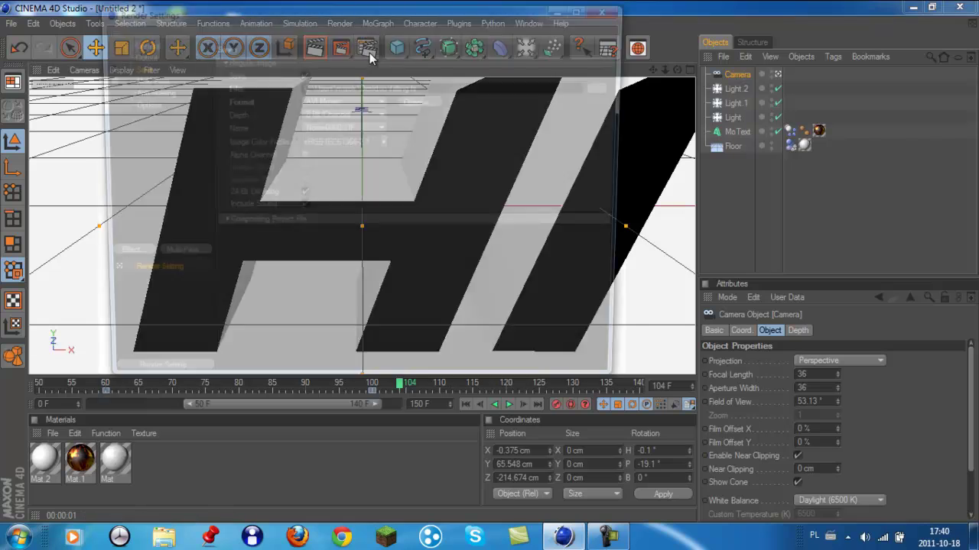
pyautogui.click(143, 92)
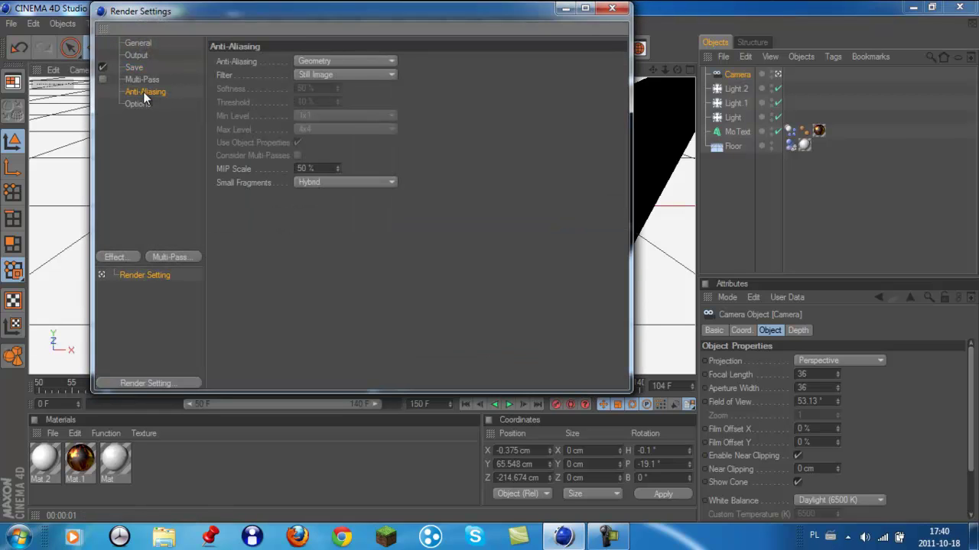
pyautogui.click(355, 63)
pyautogui.click(331, 104)
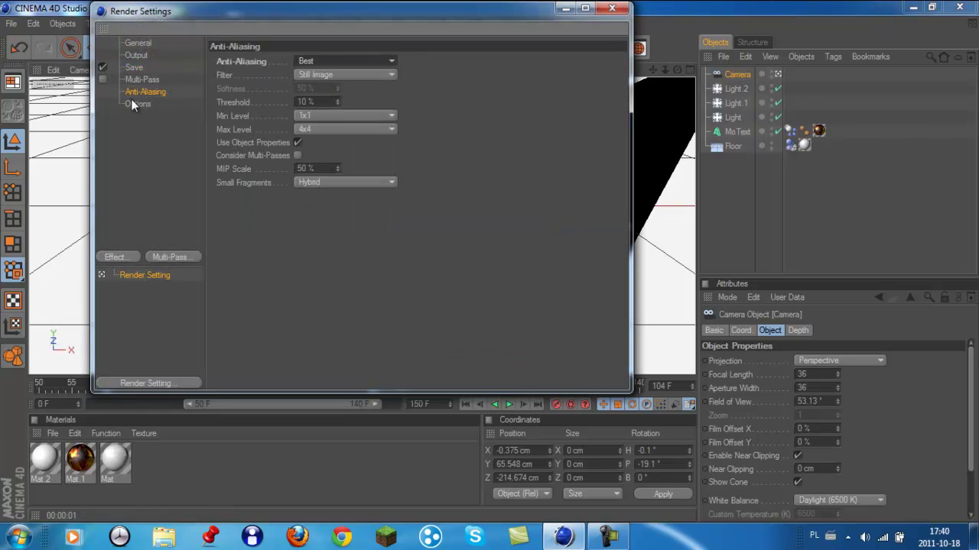
pyautogui.click(320, 75)
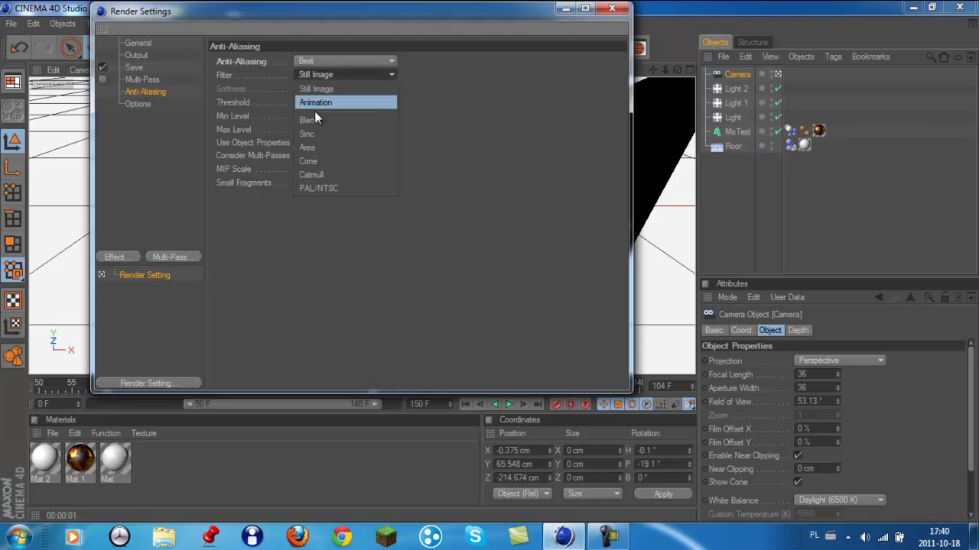
pyautogui.click(321, 101)
pyautogui.click(334, 129)
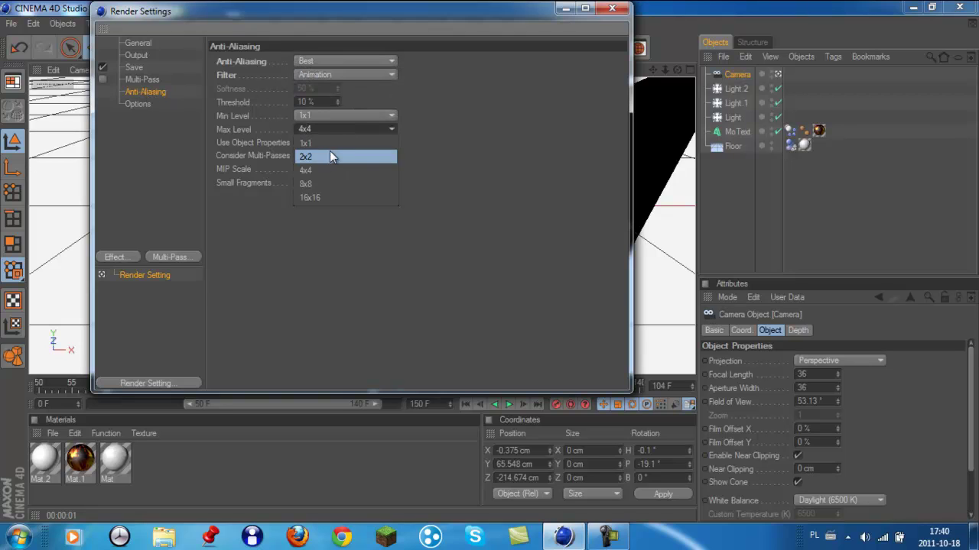
pyautogui.click(332, 154)
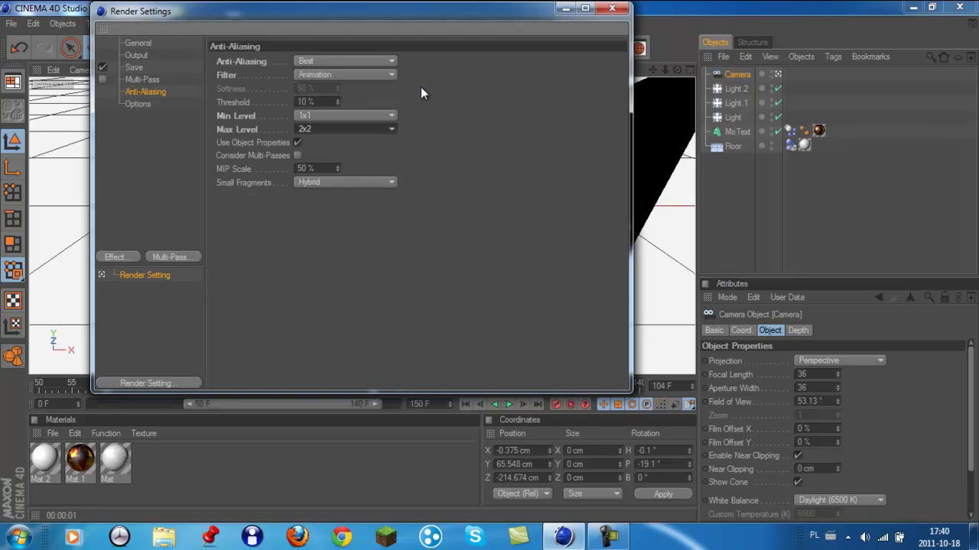
# Step: Review the Options, Multi-Pass, Save, Output and General render settings
pyautogui.click(136, 104)
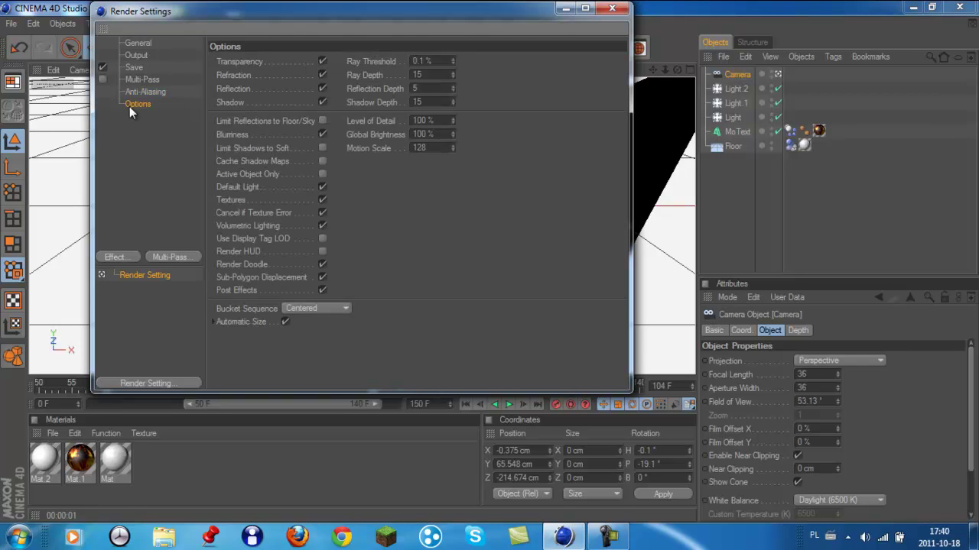
pyautogui.click(142, 80)
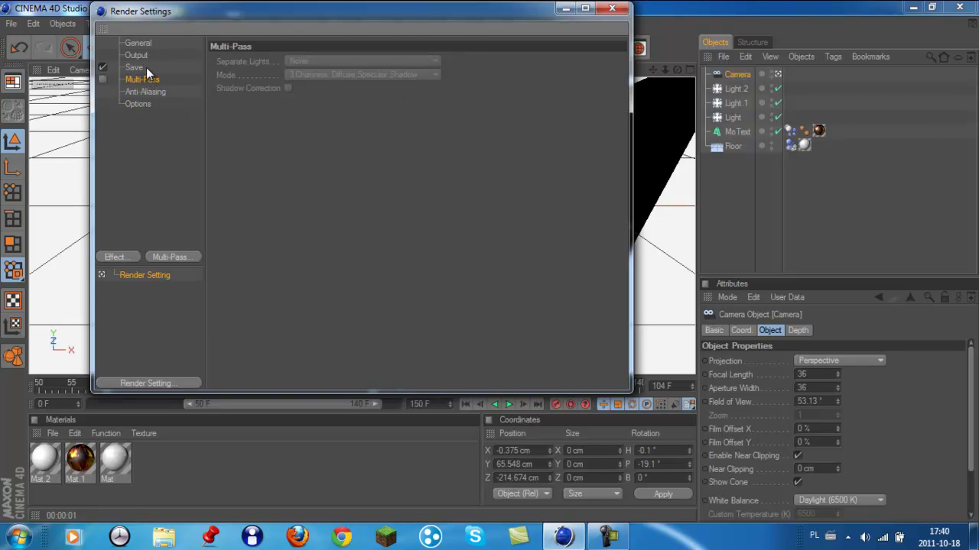
pyautogui.click(146, 68)
pyautogui.click(142, 54)
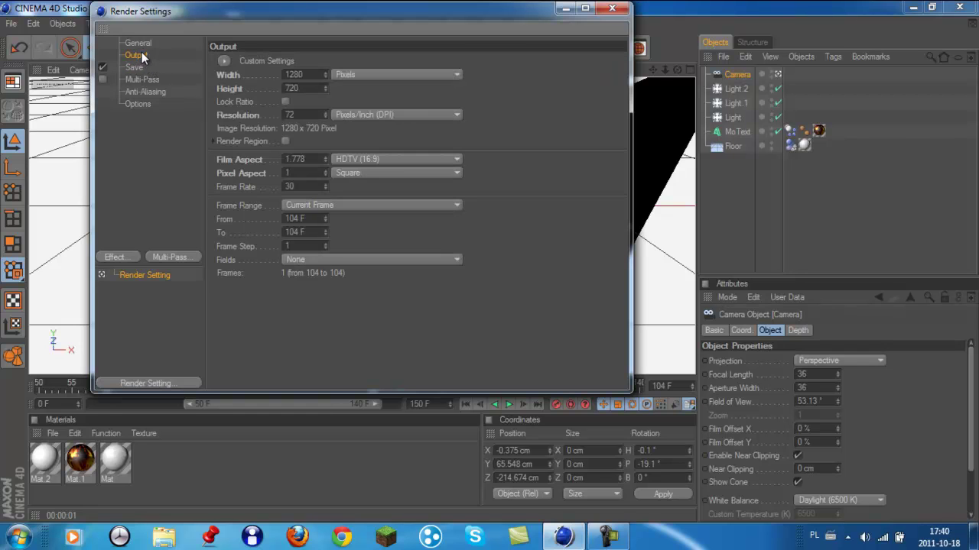
pyautogui.click(144, 45)
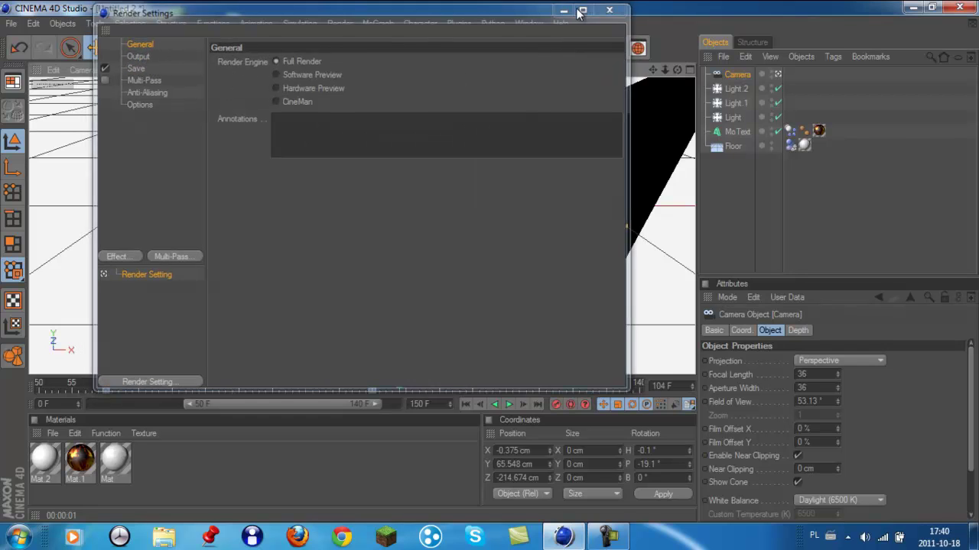
pyautogui.click(612, 8)
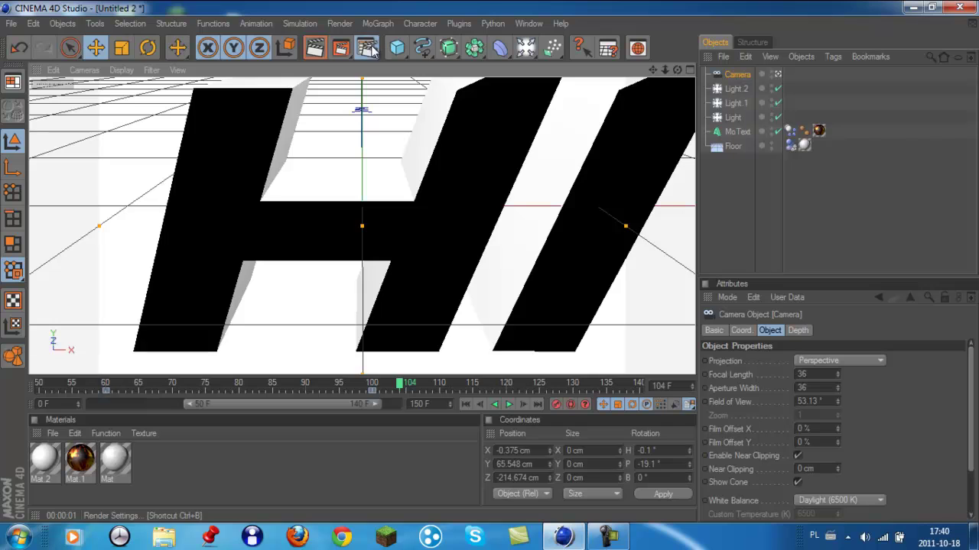
# Step: Set the render output's frame range from 0 F to 100 F and render the animation to the Picture Viewer
pyautogui.click(366, 48)
pyautogui.click(145, 56)
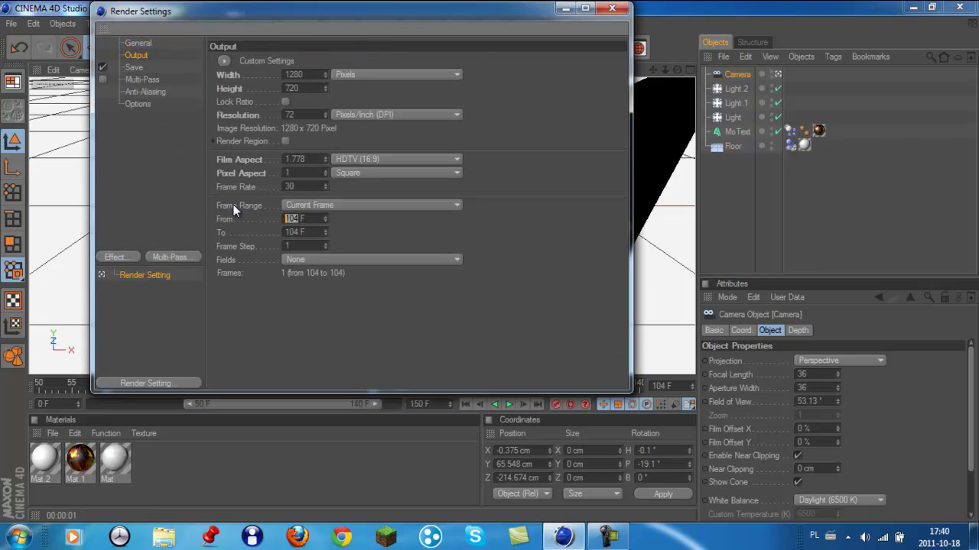
pyautogui.write('0')
pyautogui.press('Return')
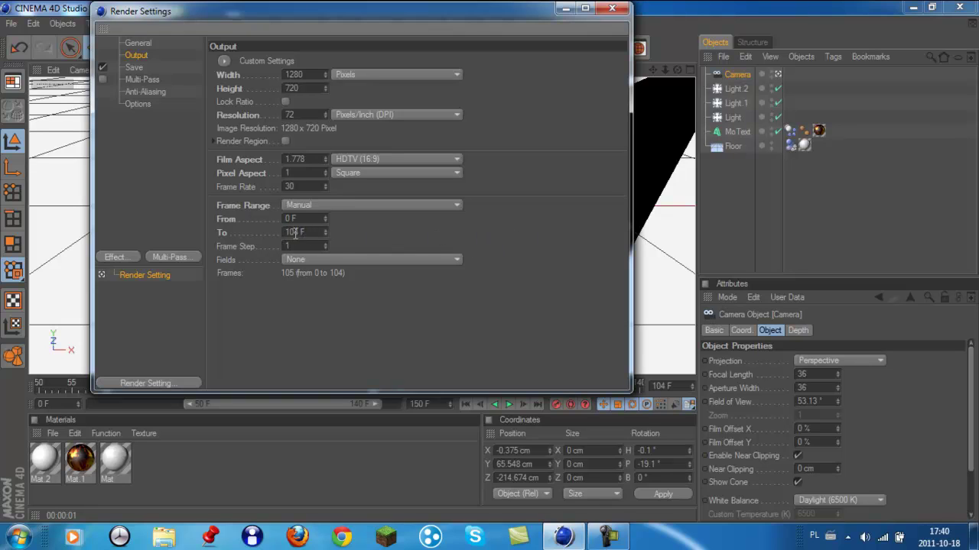
pyautogui.click(611, 9)
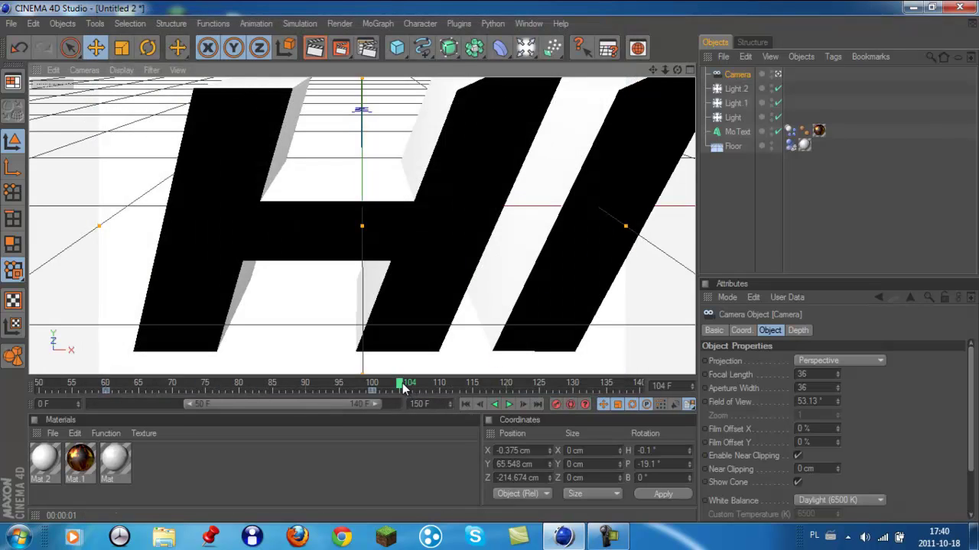
pyautogui.moveTo(404, 389); pyautogui.dragTo(380, 388)
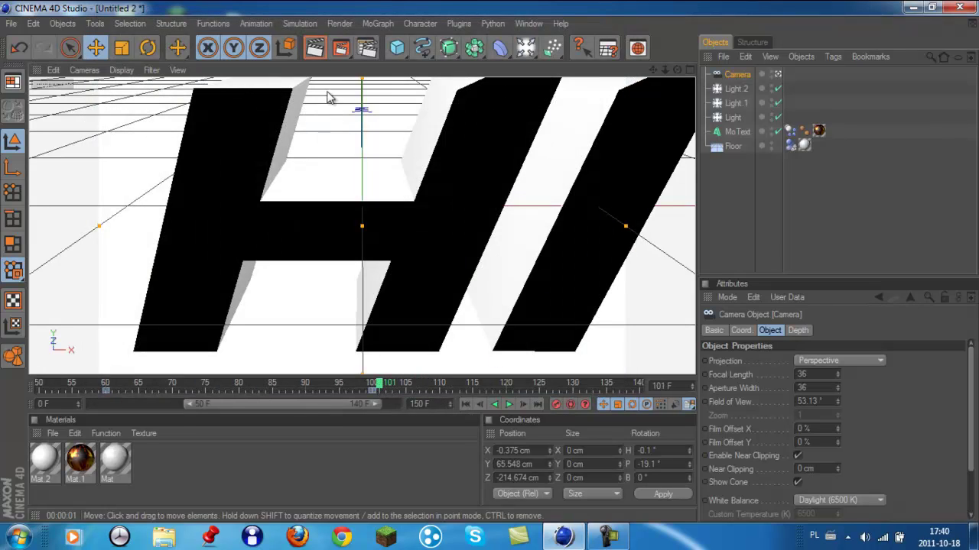
pyautogui.click(367, 49)
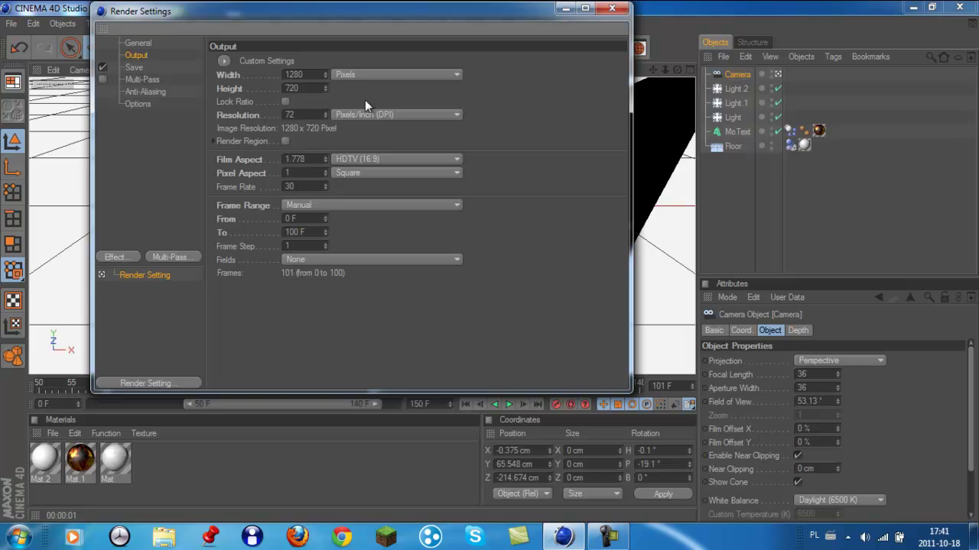
pyautogui.click(609, 9)
pyautogui.click(353, 45)
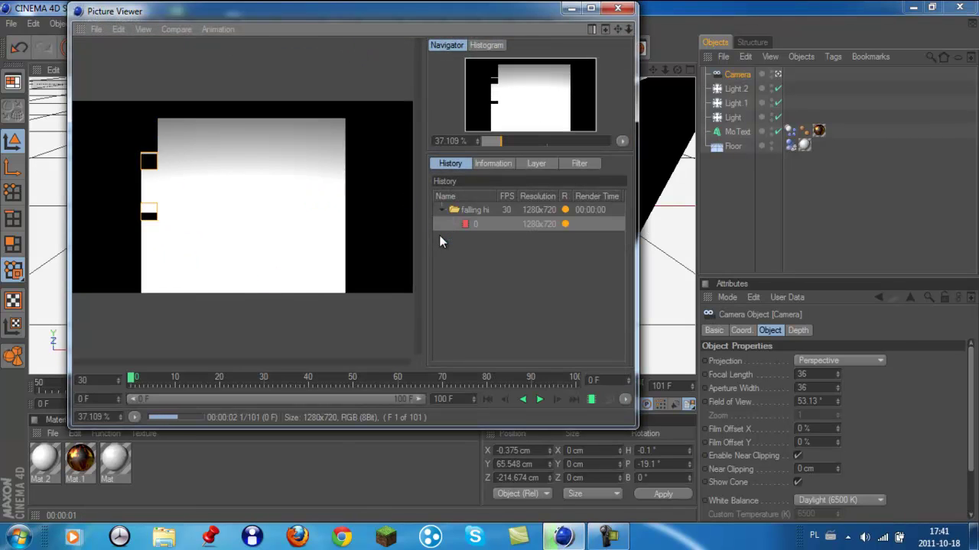
# Step: Switch to the desktop and move the "falling hi" AVI file to an empty area away from the other icons
pyautogui.click(595, 537)
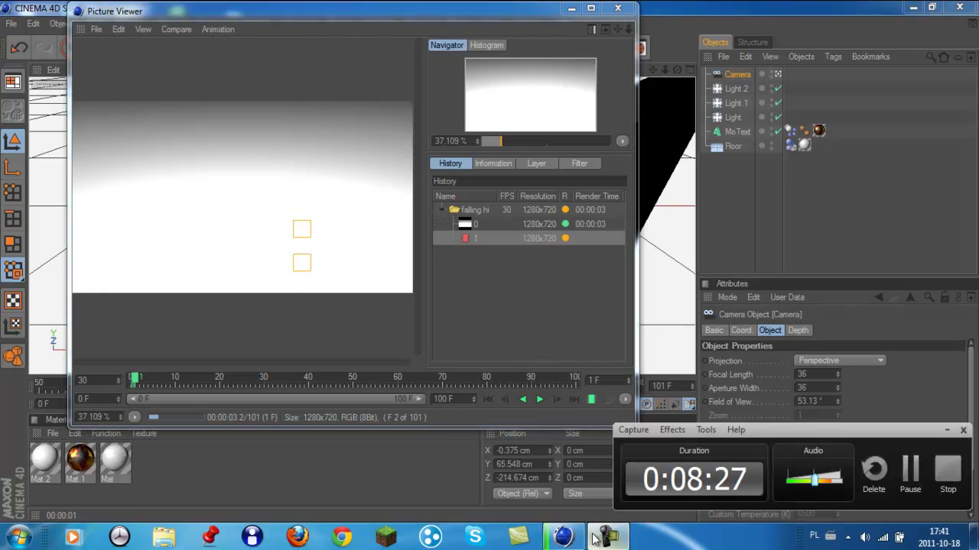
pyautogui.click(973, 537)
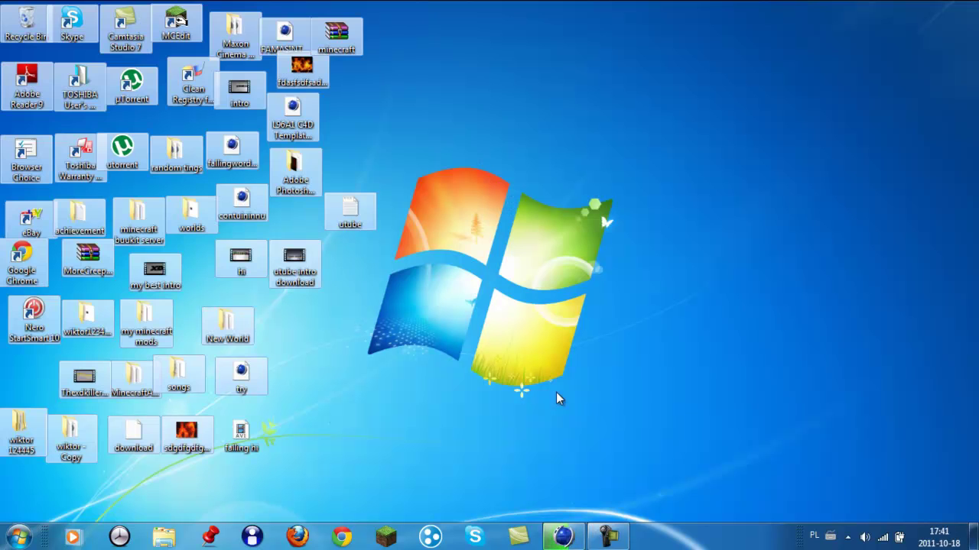
pyautogui.click(503, 268)
pyautogui.moveTo(250, 439); pyautogui.dragTo(497, 68)
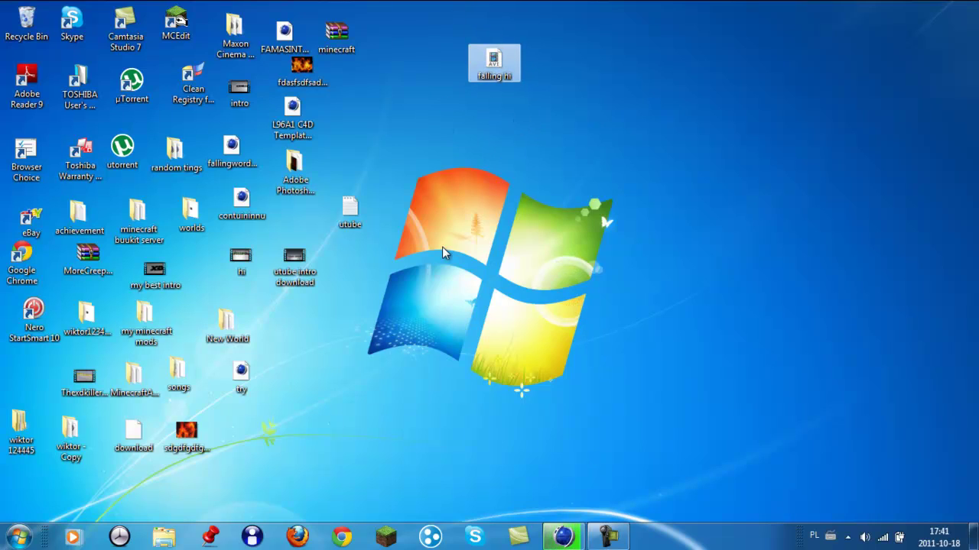
# Step: Play the "utube intro download" video from the desktop and close the player
pyautogui.click(305, 272)
pyautogui.doubleClick(305, 272)
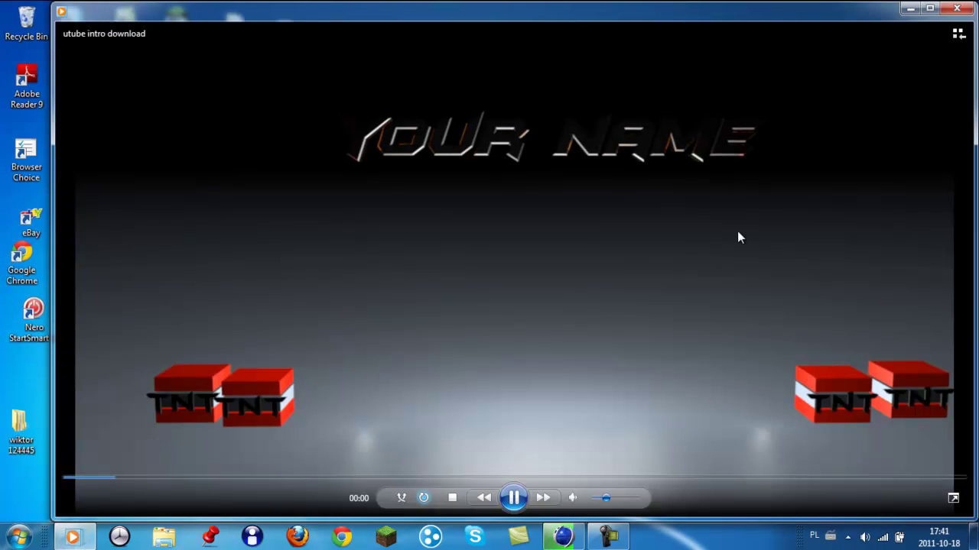
pyautogui.click(958, 8)
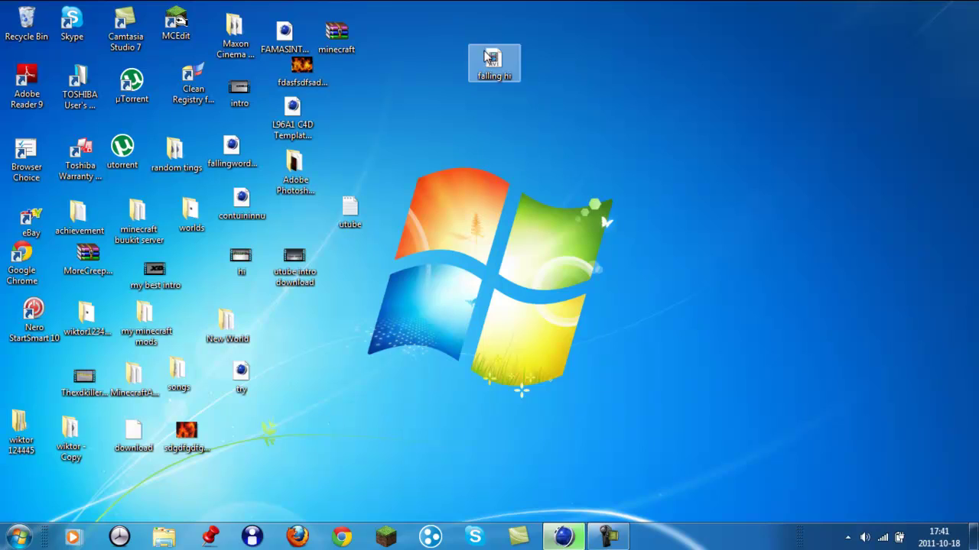
pyautogui.click(608, 537)
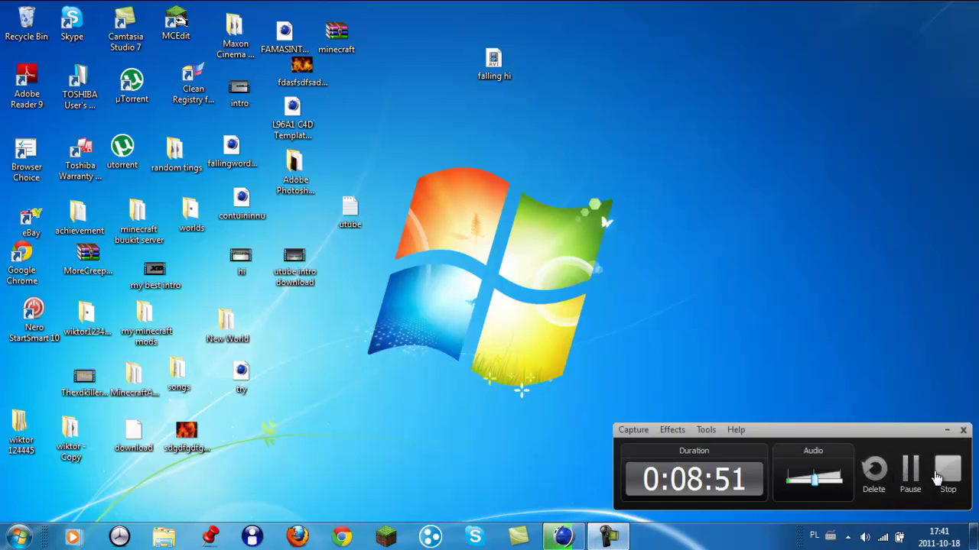